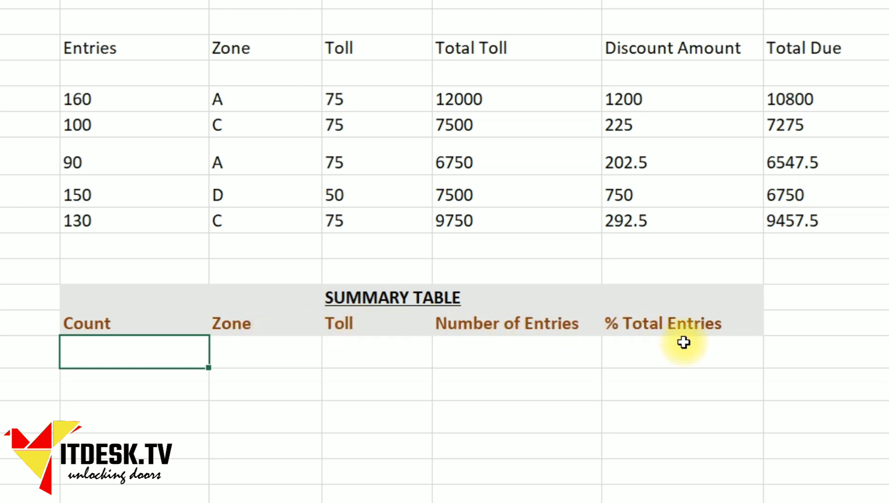
# Step: Enter =UNIQUE(D10:D14) in the first Zone cell to spill the distinct zones A, C and D
pyautogui.click(264, 352)
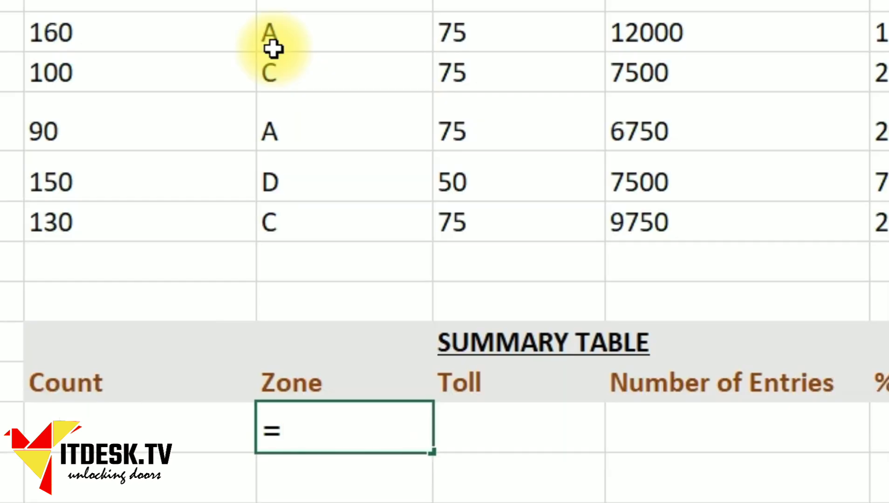
pyautogui.write('unique')
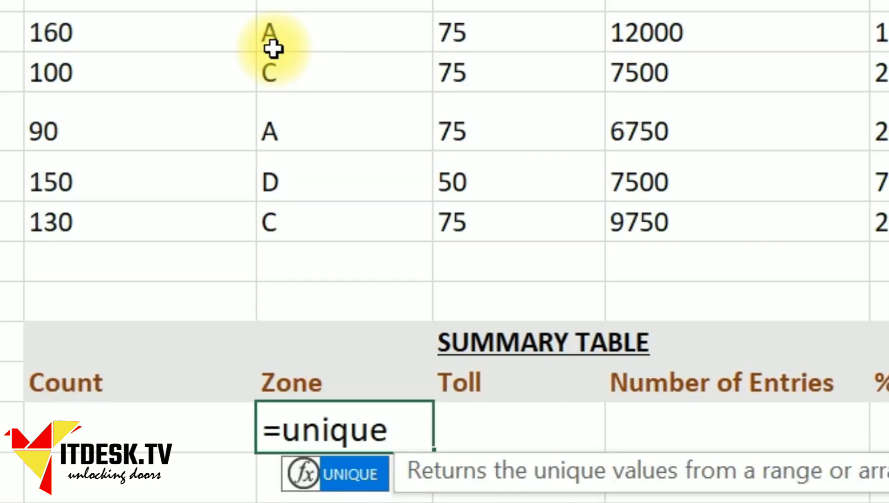
pyautogui.write('(')
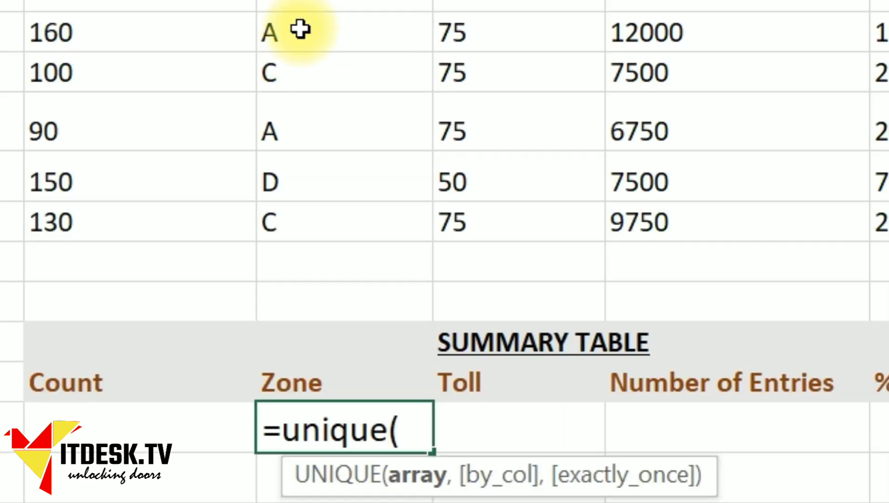
pyautogui.moveTo(300, 30); pyautogui.dragTo(309, 224)
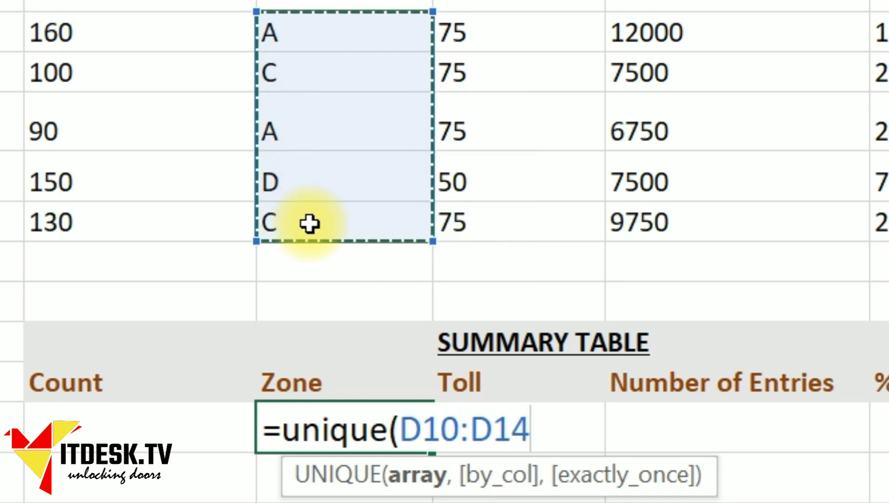
pyautogui.write(')')
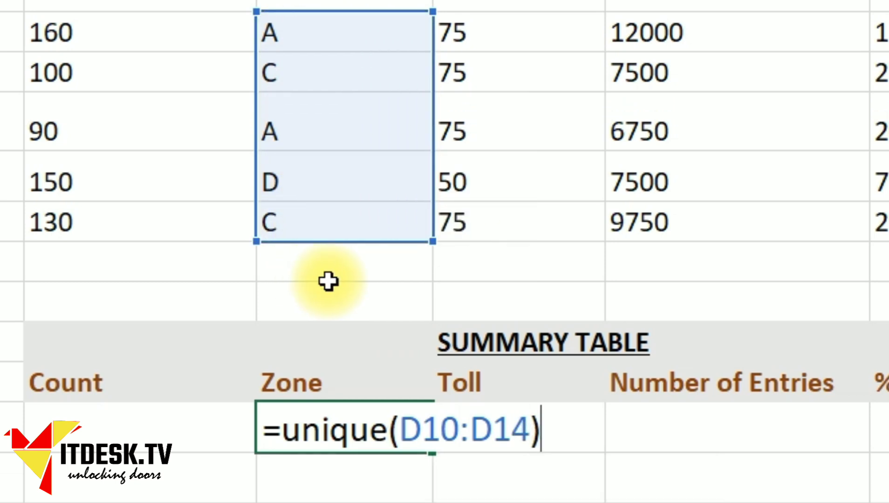
pyautogui.press('Return')
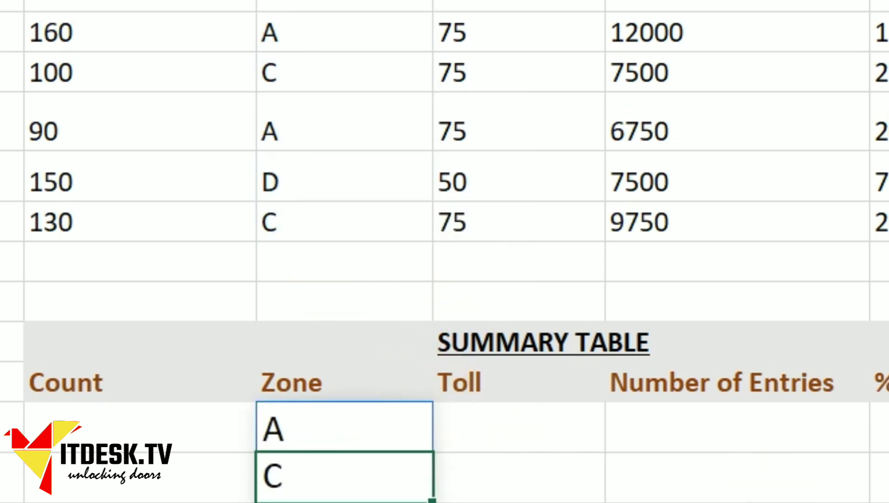
pyautogui.click(383, 417)
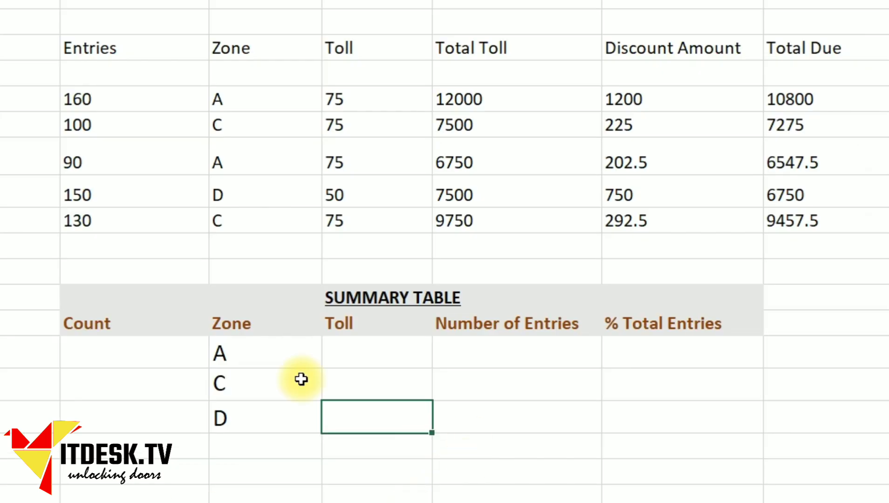
pyautogui.click(270, 355)
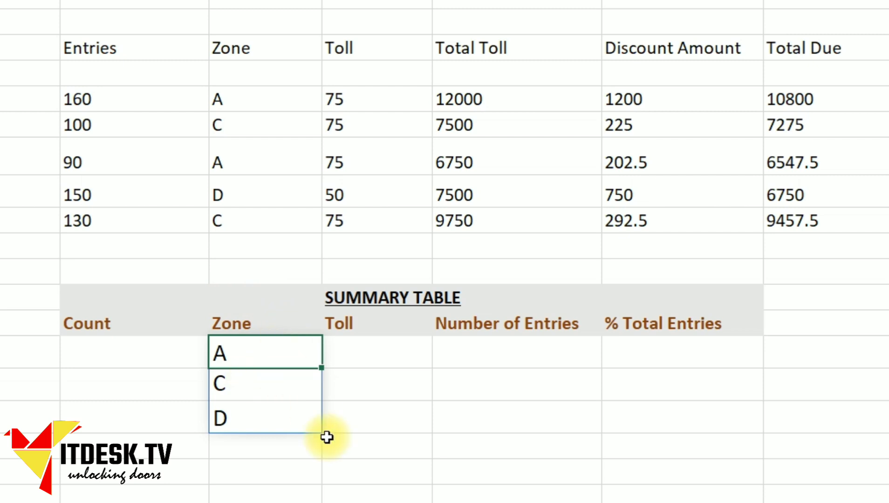
pyautogui.click(375, 361)
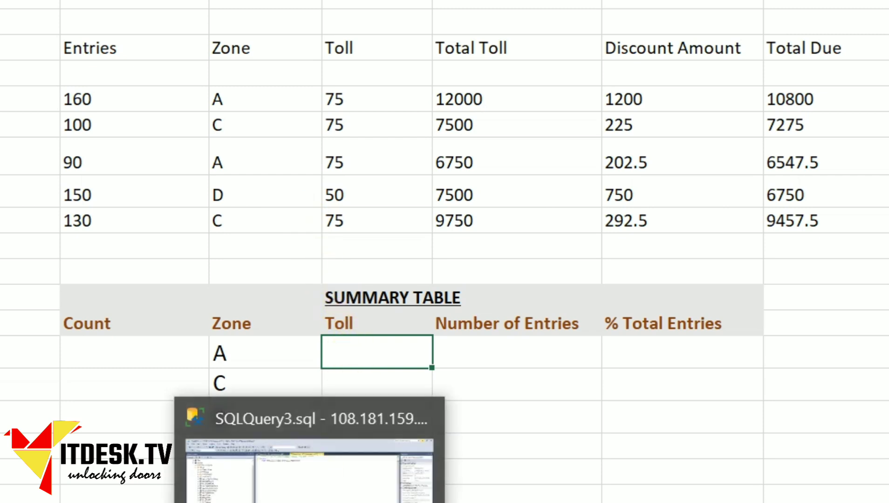
pyautogui.click(309, 502)
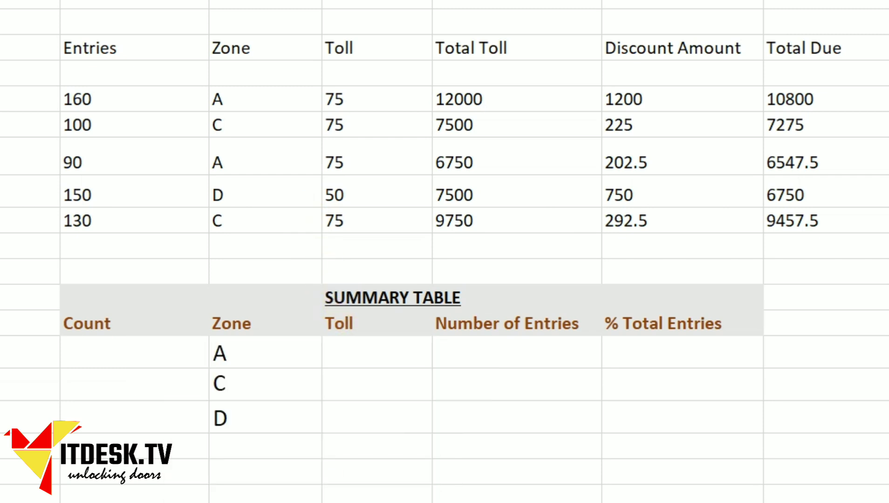
# Step: Enter =SUMIF(D10:D14,D19,E10:E14) in zone A's Toll cell, giving 150
pyautogui.click(359, 348)
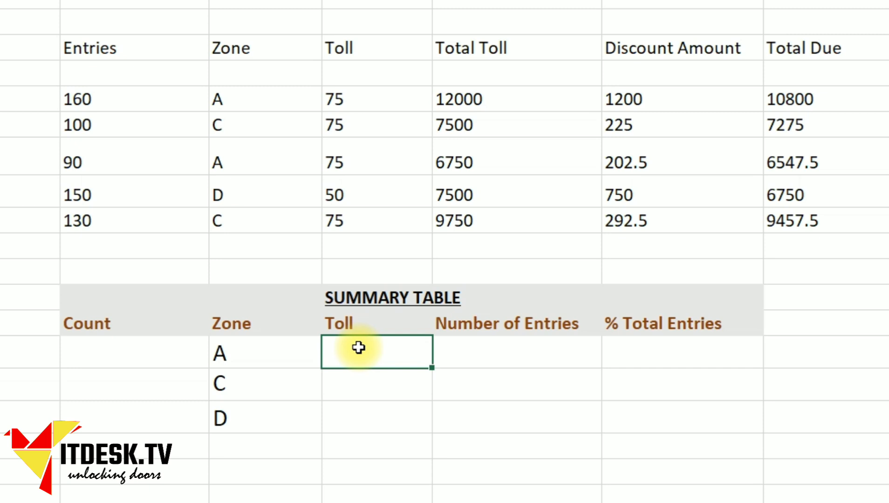
pyautogui.write('=')
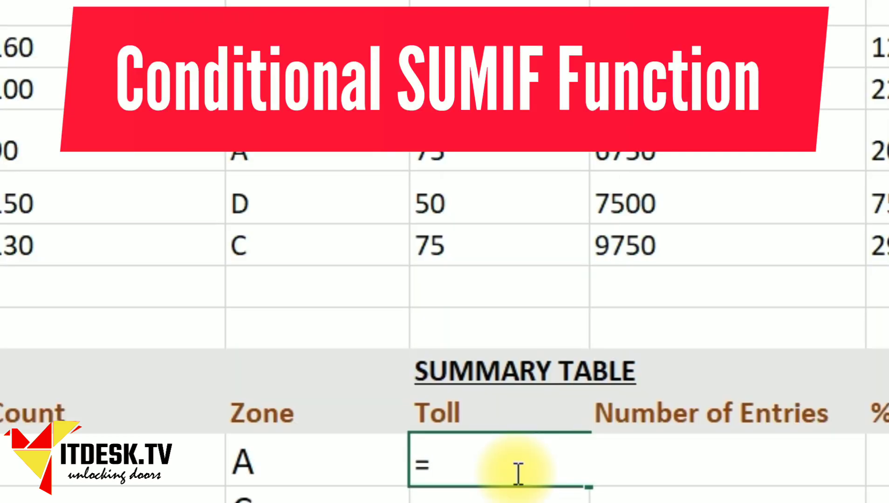
pyautogui.write('sumif(')
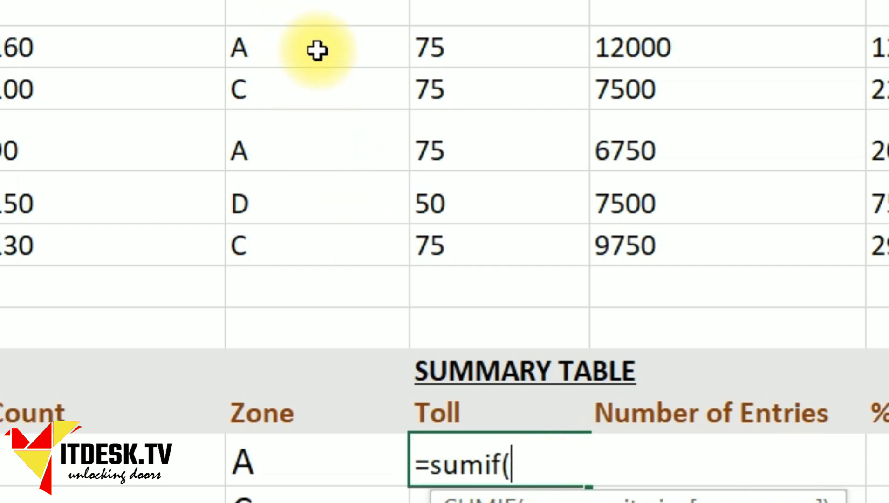
pyautogui.moveTo(316, 51); pyautogui.dragTo(325, 245)
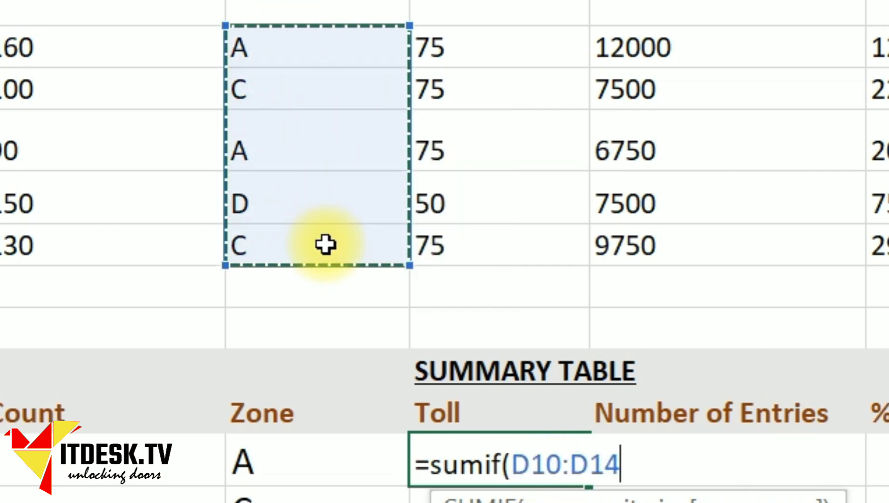
pyautogui.write(',')
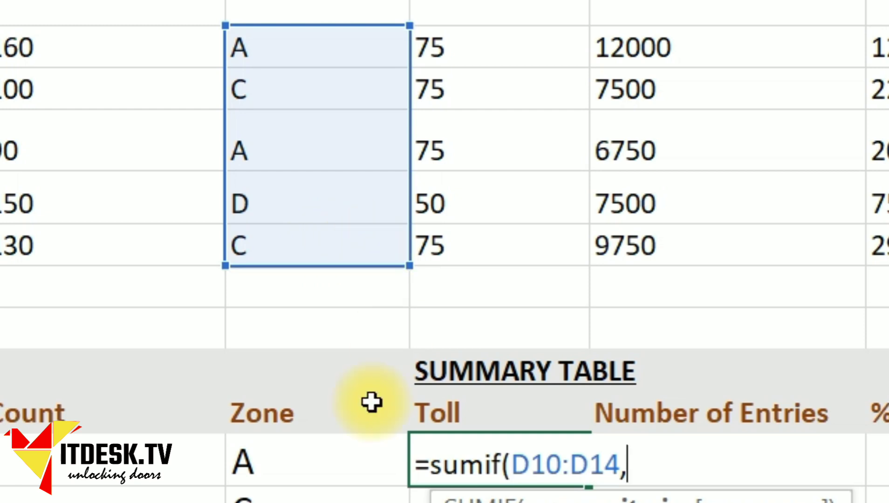
pyautogui.click(299, 468)
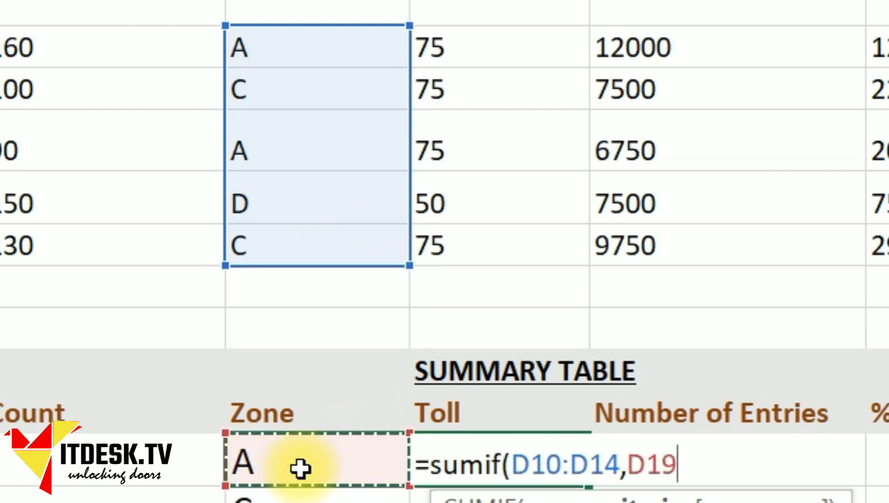
pyautogui.write(',')
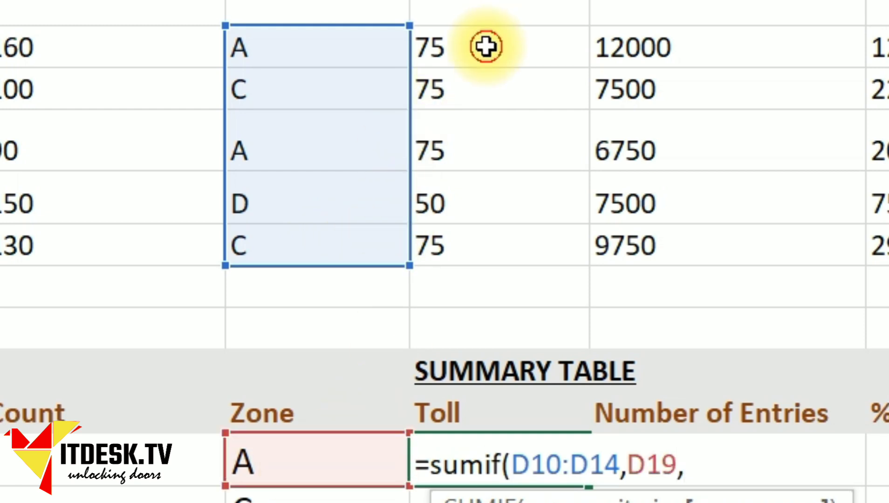
pyautogui.moveTo(486, 45); pyautogui.dragTo(482, 260)
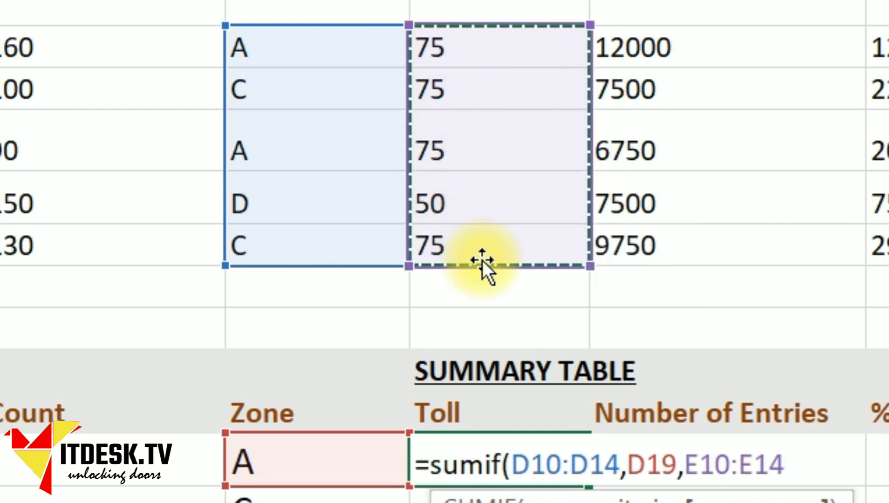
pyautogui.write(')')
pyautogui.press('Return')
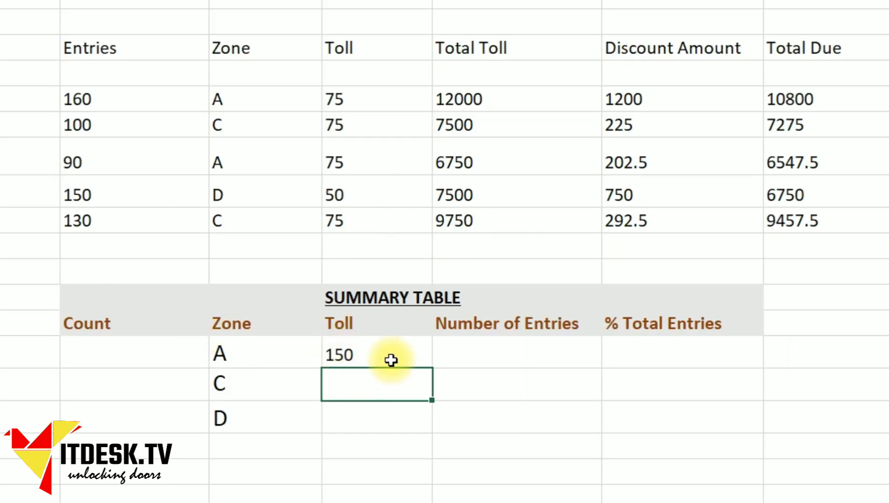
# Step: Lock the zone A toll formula's ranges as $D$10:$D$14 and $E$10:$E$14
pyautogui.doubleClick(391, 356)
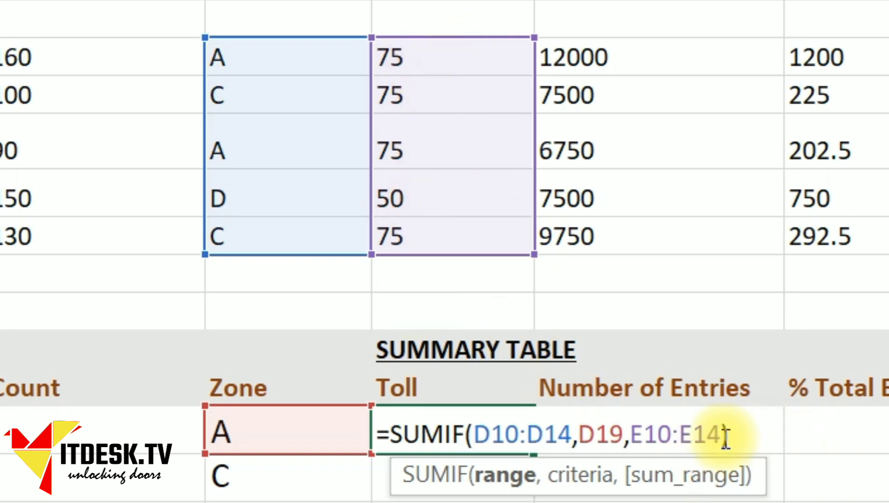
pyautogui.write('$')
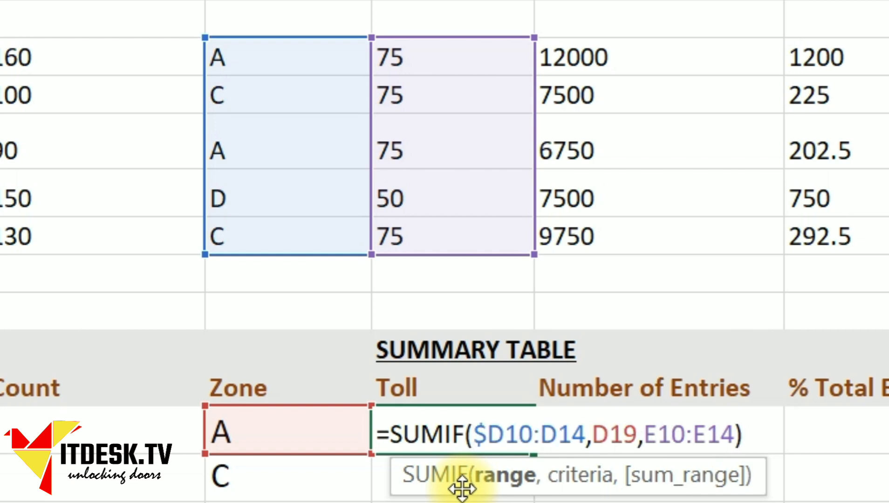
pyautogui.click(512, 441)
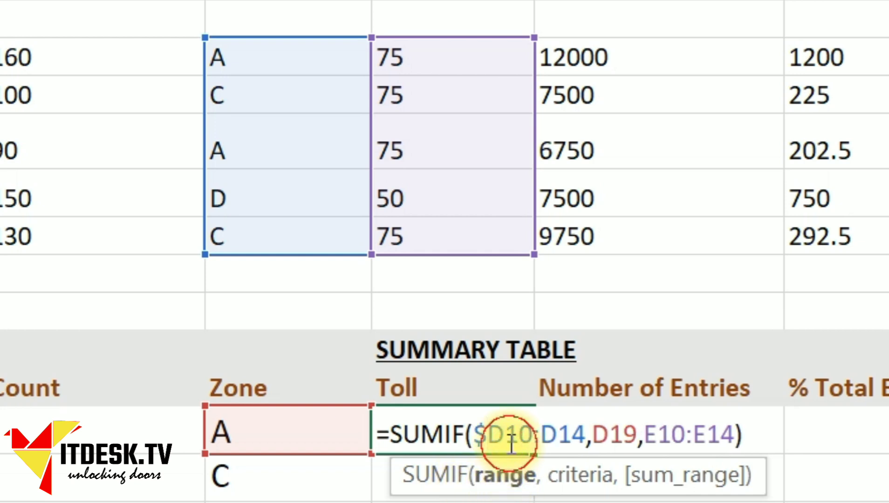
pyautogui.write('$')
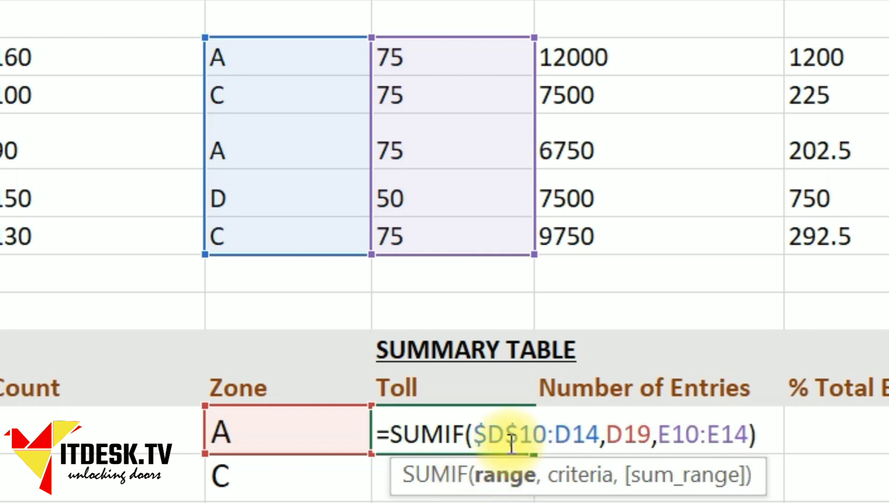
pyautogui.click(557, 434)
pyautogui.write('$')
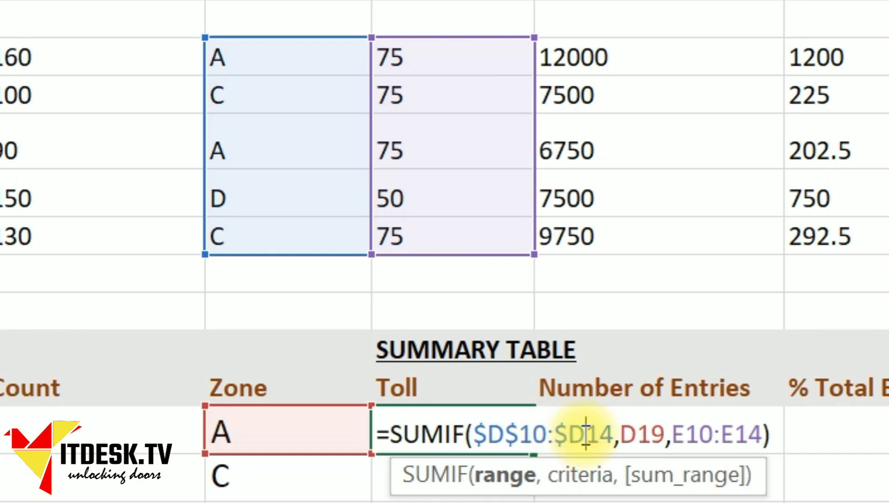
pyautogui.click(582, 435)
pyautogui.write('$')
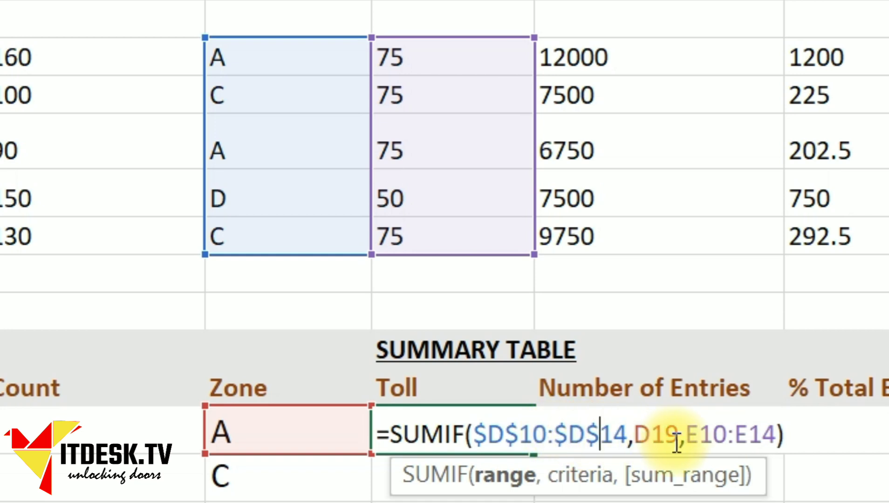
pyautogui.click(686, 436)
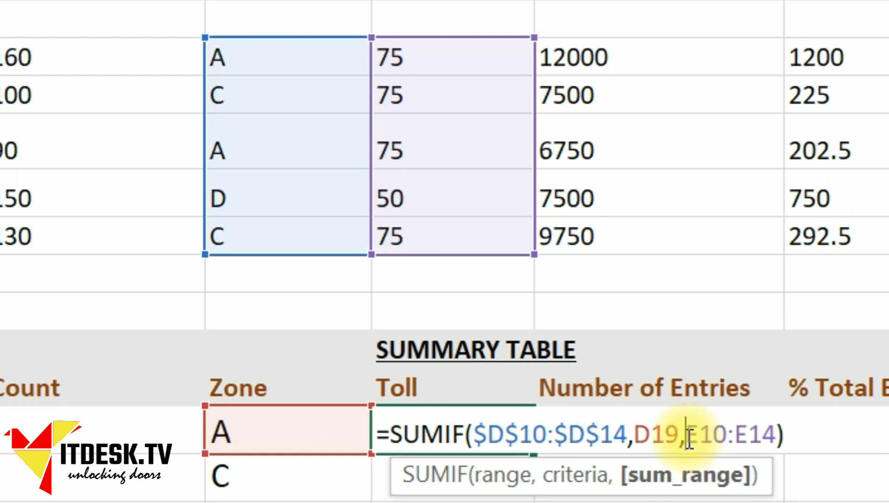
pyautogui.write('$')
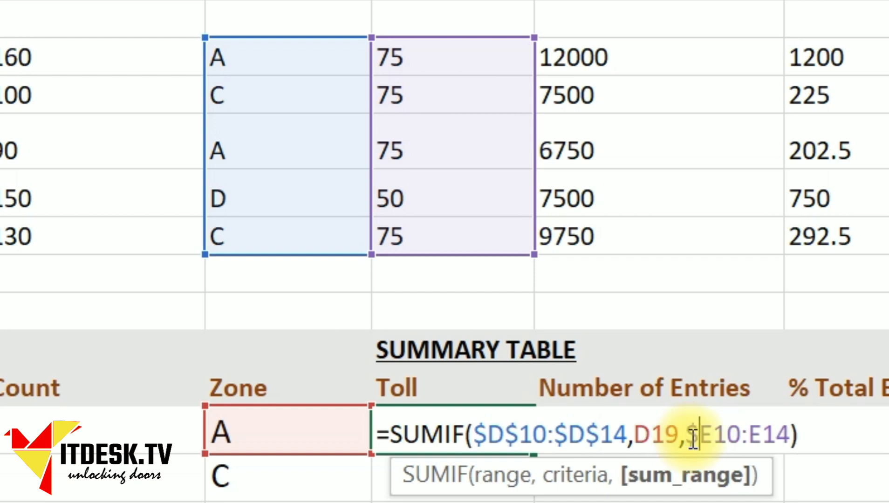
pyautogui.click(713, 436)
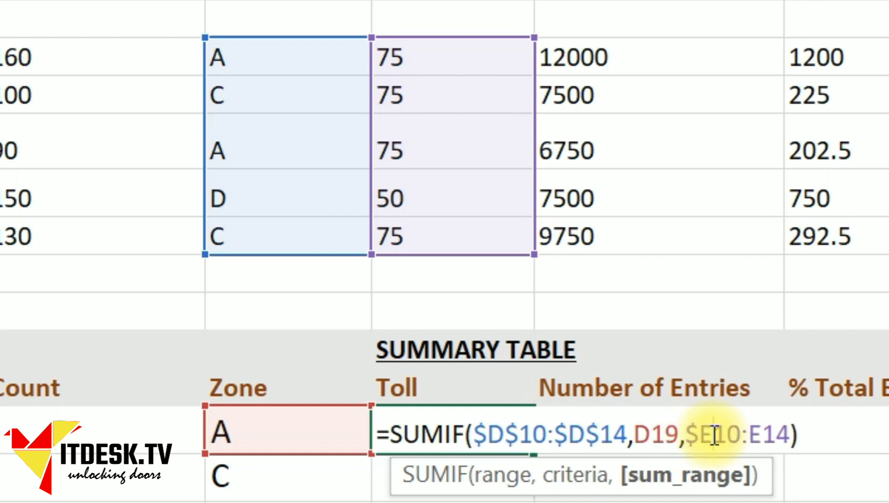
pyautogui.write('$')
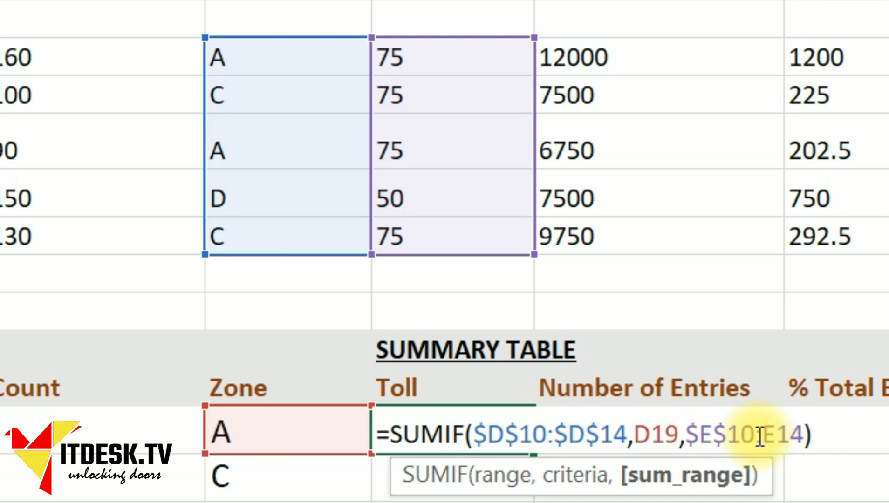
pyautogui.click(771, 436)
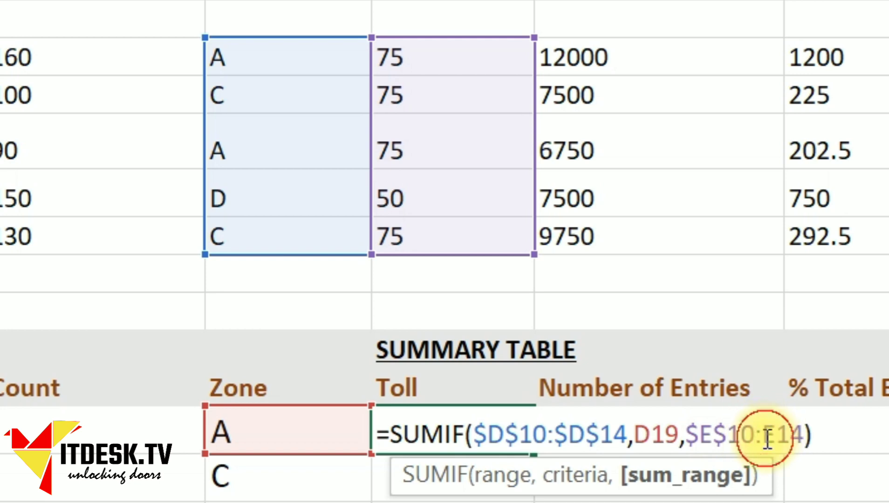
pyautogui.click(767, 438)
pyautogui.write('$D')
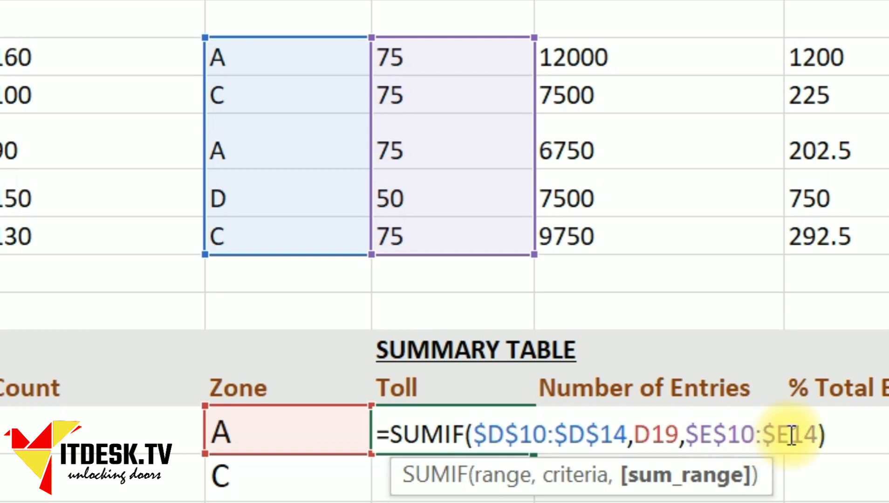
pyautogui.write('$')
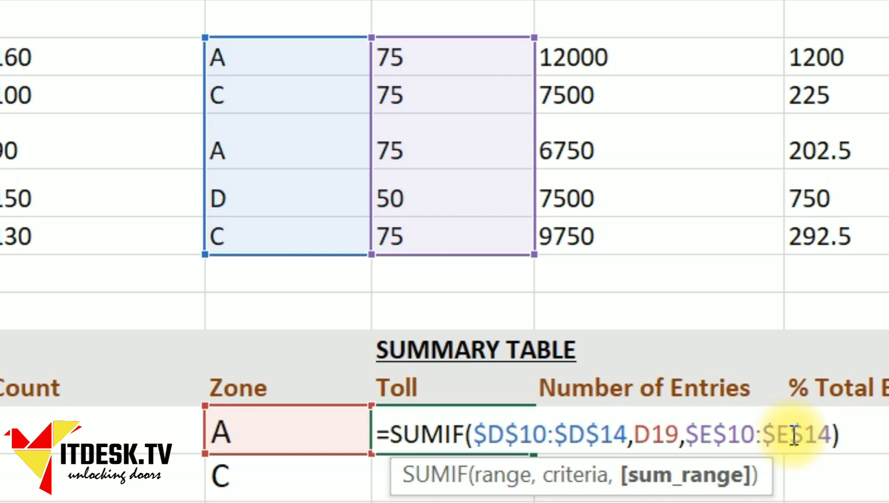
pyautogui.press('Return')
# Step: Copy the toll formula to zones C and D, giving 150 and 50
pyautogui.click(435, 440)
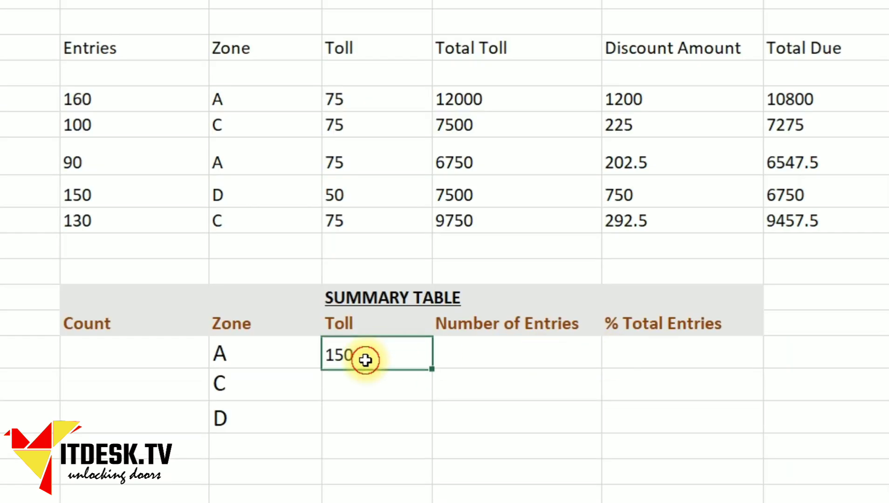
pyautogui.hotkey('ctrl', 'c')
pyautogui.press('Down')
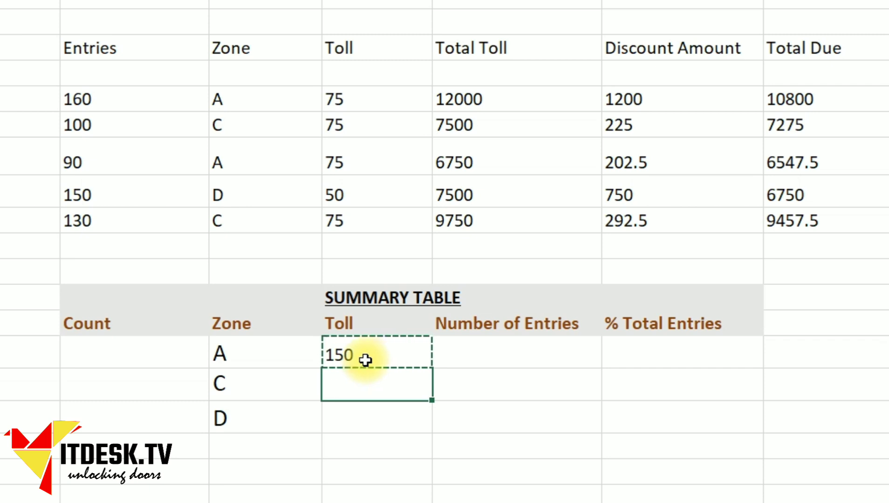
pyautogui.hotkey('shift', 'Down')
pyautogui.hotkey('ctrl', 'v')
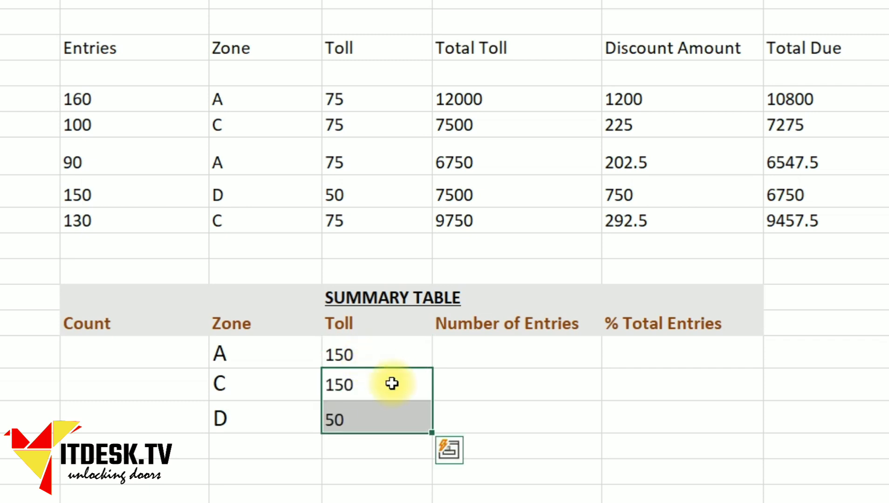
pyautogui.click(515, 402)
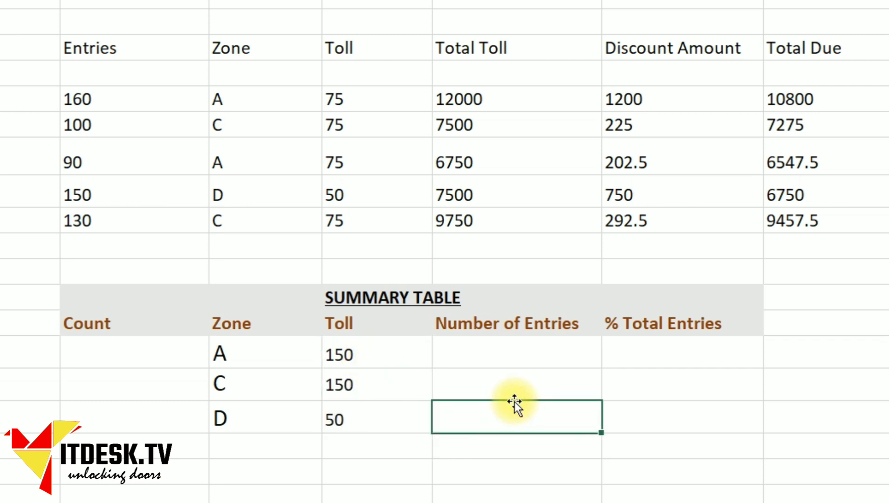
pyautogui.click(376, 356)
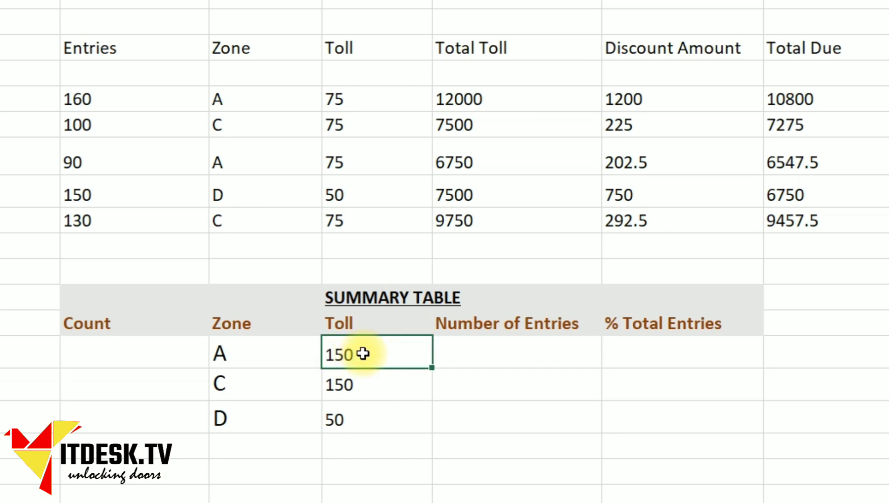
pyautogui.rightClick(348, 99)
pyautogui.click(336, 102)
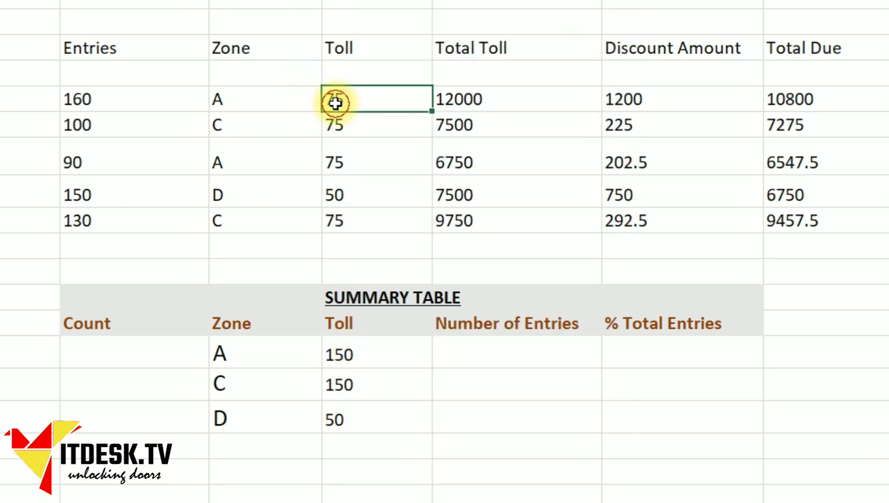
pyautogui.click(375, 166)
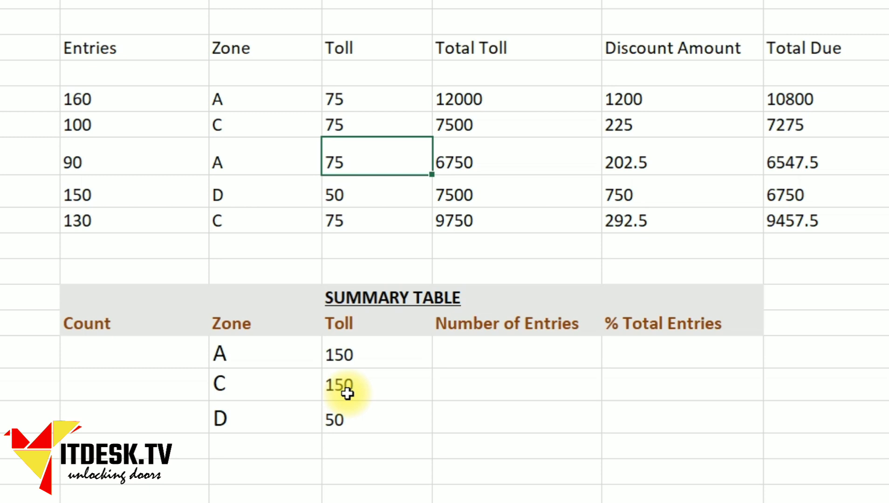
pyautogui.click(335, 367)
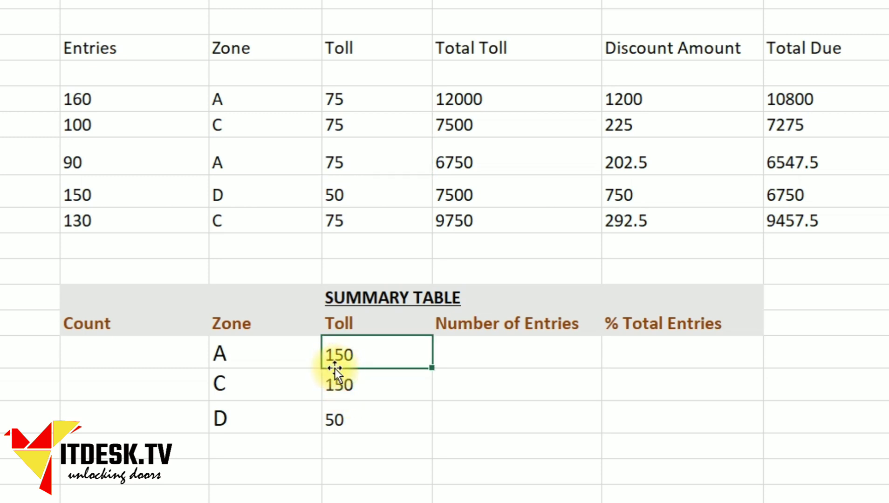
pyautogui.click(492, 357)
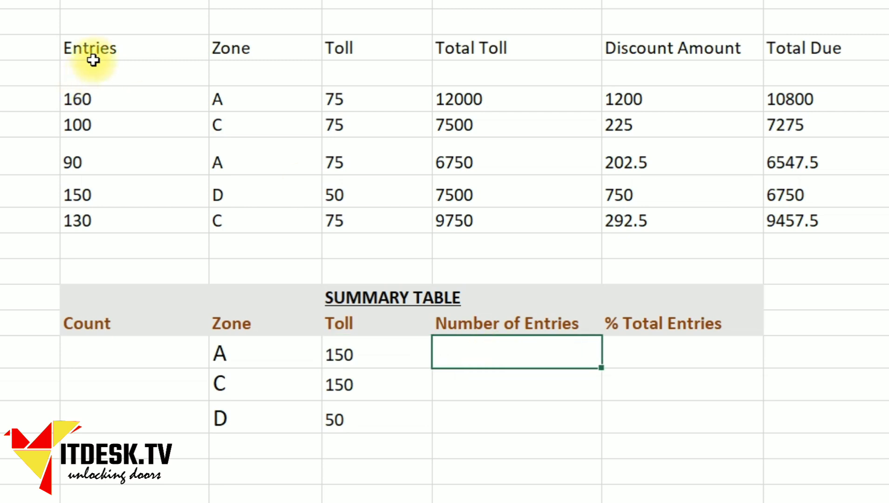
pyautogui.click(93, 65)
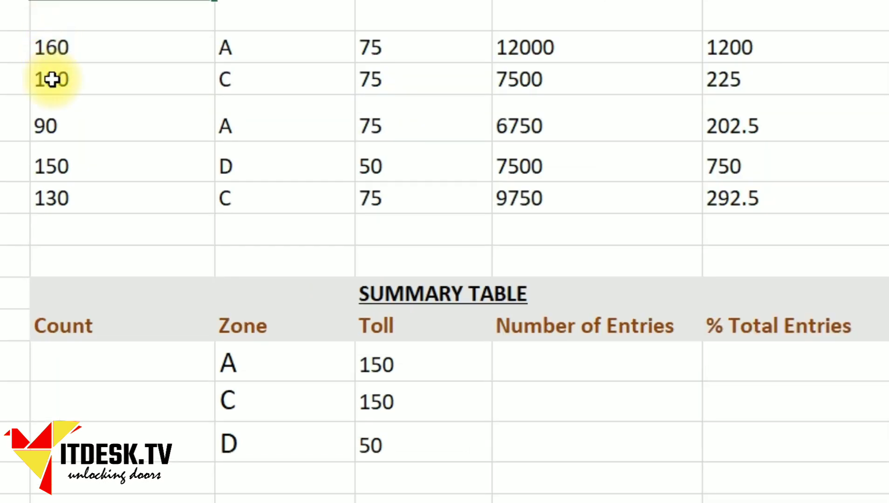
# Step: Type =sumif(D10:D14,D19,C10:C14) into zone A's Number of Entries cell, leaving it uncommitted
pyautogui.click(524, 375)
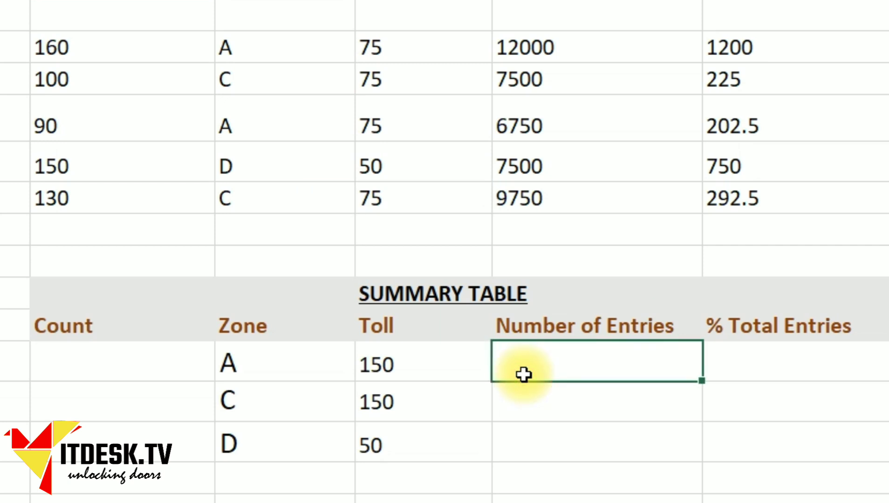
pyautogui.write('=sum')
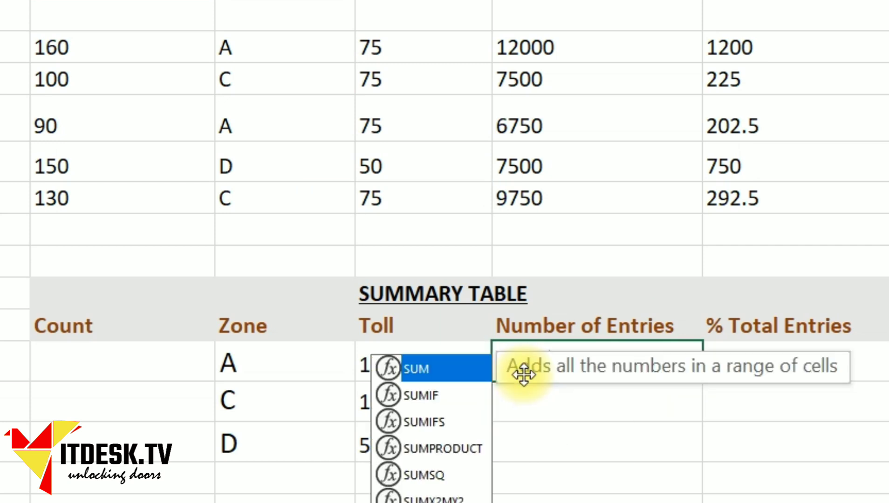
pyautogui.write('if(')
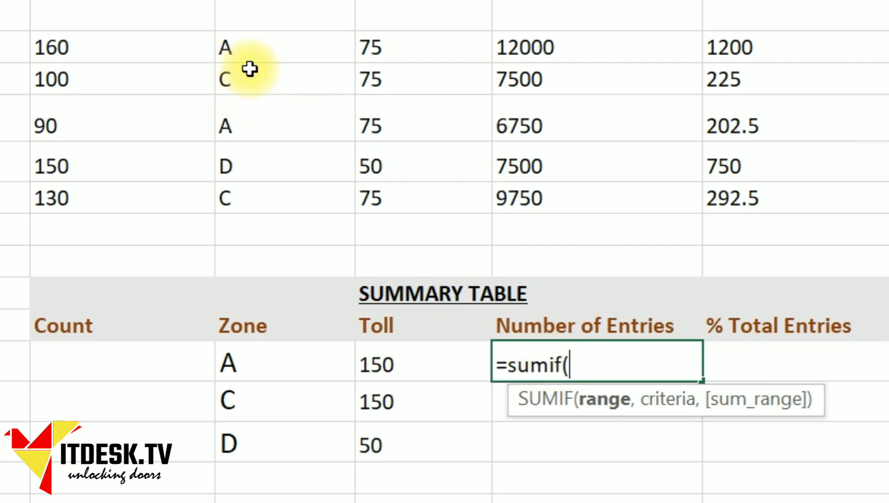
pyautogui.moveTo(250, 52); pyautogui.dragTo(257, 193)
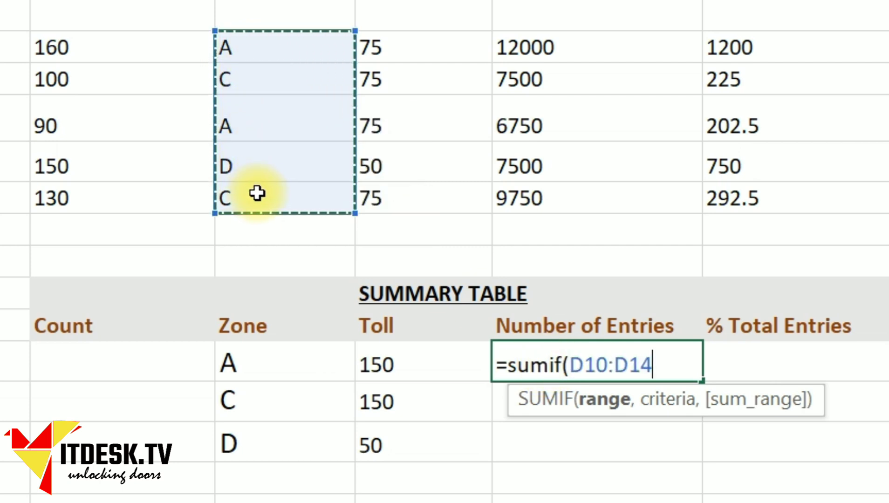
pyautogui.write(',')
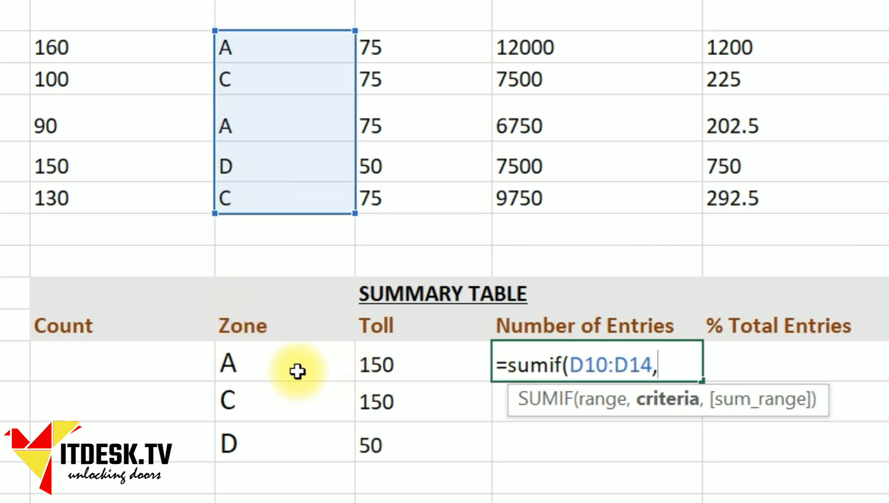
pyautogui.click(268, 367)
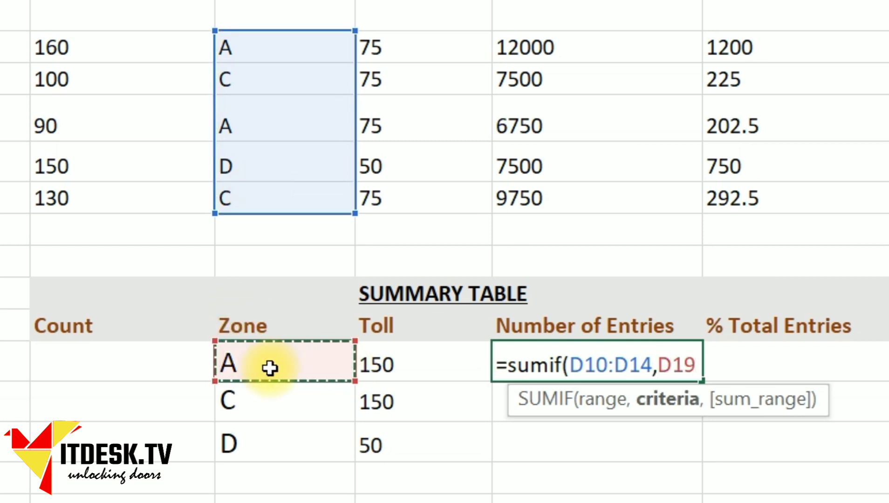
pyautogui.write(',')
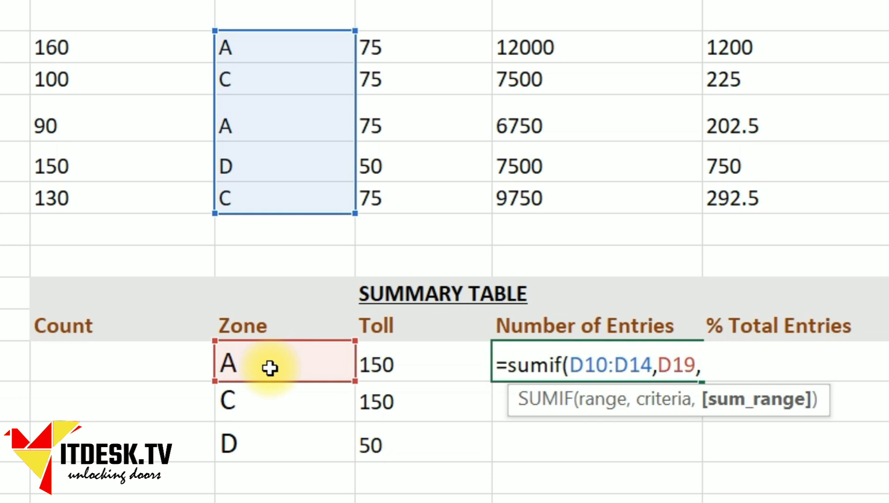
pyautogui.click(124, 41)
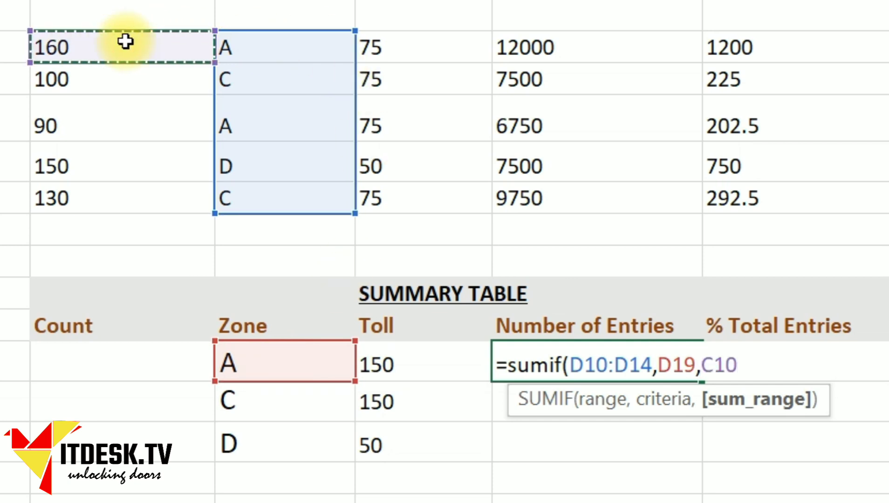
pyautogui.moveTo(125, 42); pyautogui.dragTo(129, 209)
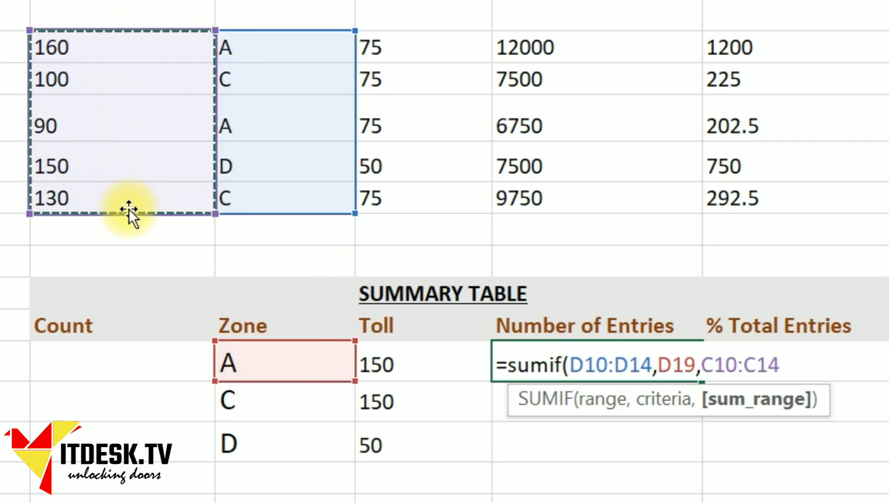
pyautogui.write(')')
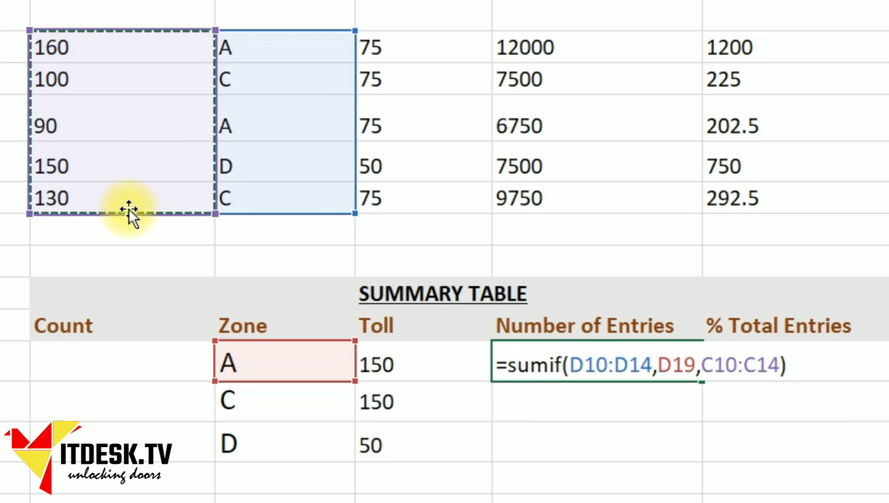
pyautogui.click(573, 371)
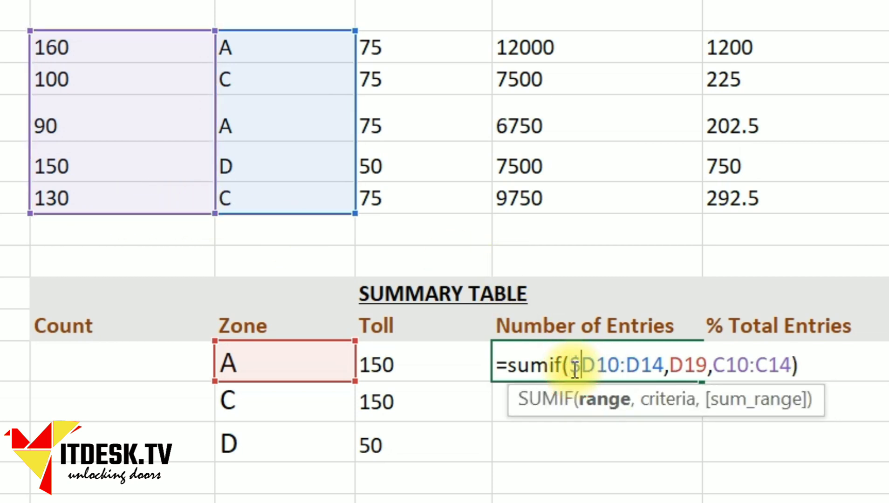
# Step: Make the entries formula =sumif($D$10:$D$14,D19,$C$10:$C$14) and commit it, showing 250
pyautogui.write('$D')
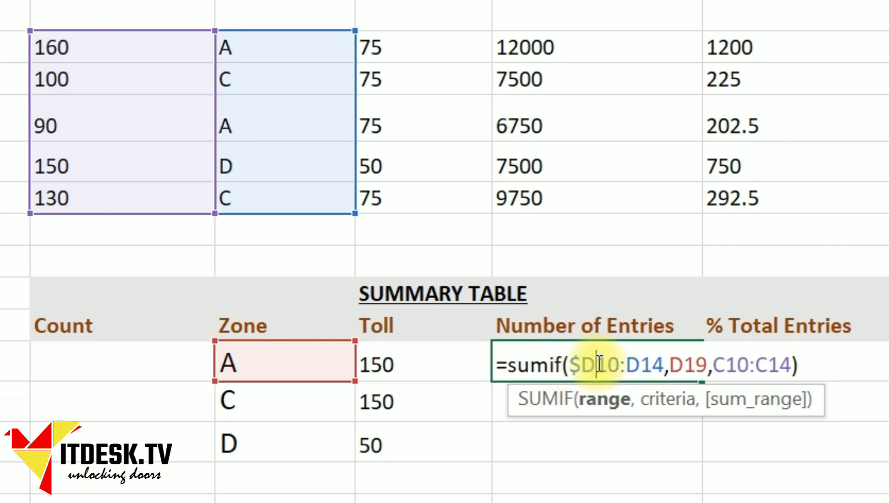
pyautogui.write('$')
pyautogui.click(640, 367)
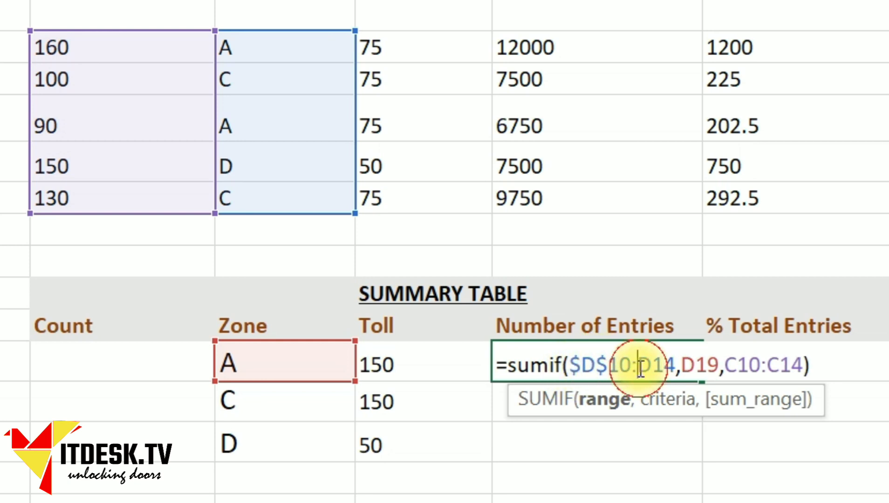
pyautogui.write('$D')
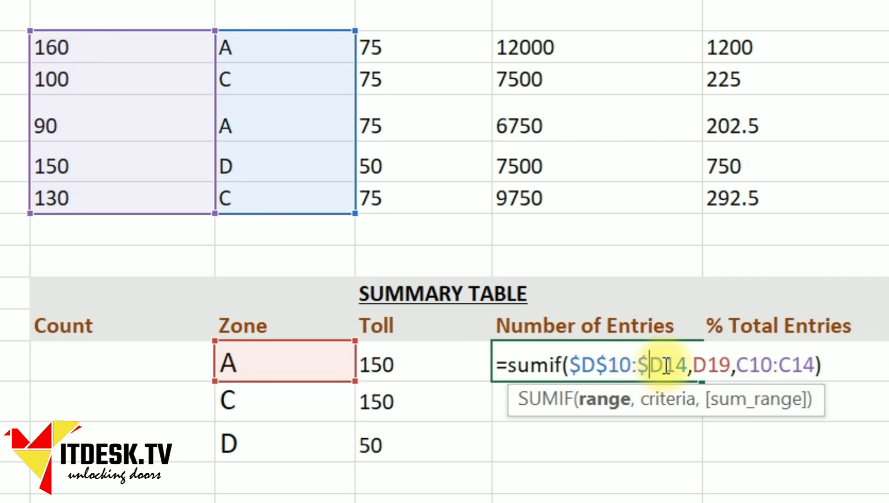
pyautogui.write('$')
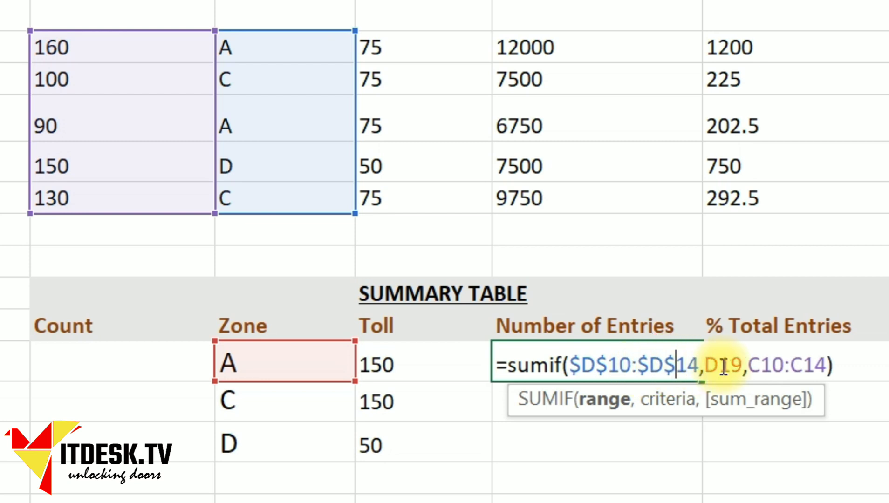
pyautogui.click(707, 366)
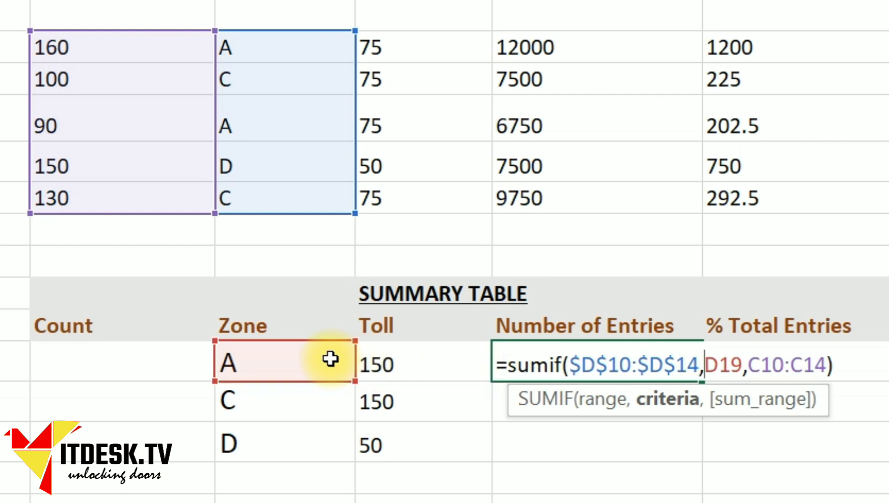
pyautogui.click(754, 364)
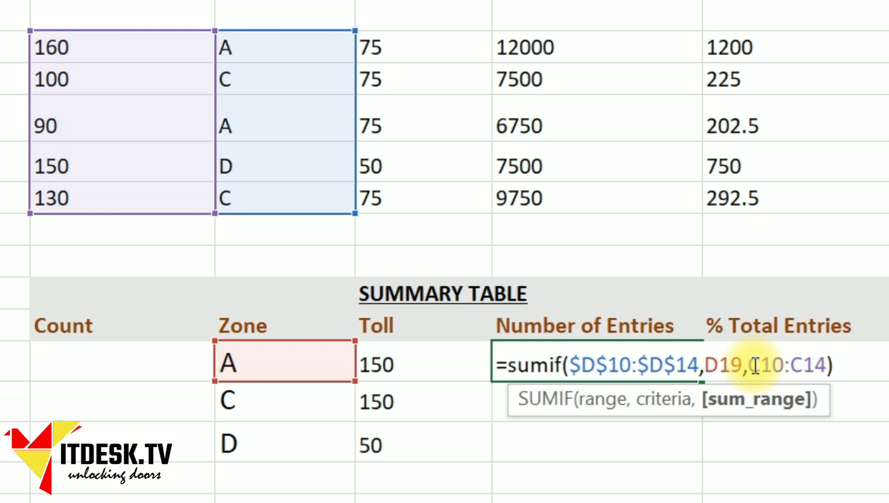
pyautogui.write('$D')
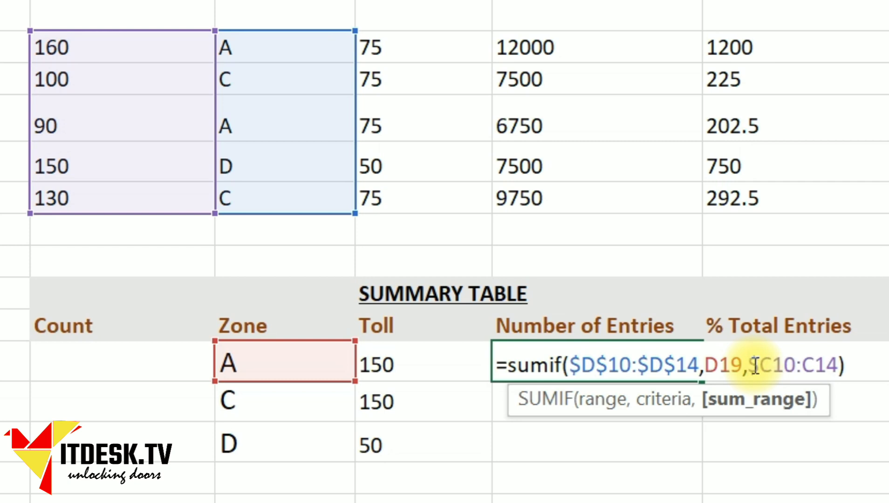
pyautogui.write('$')
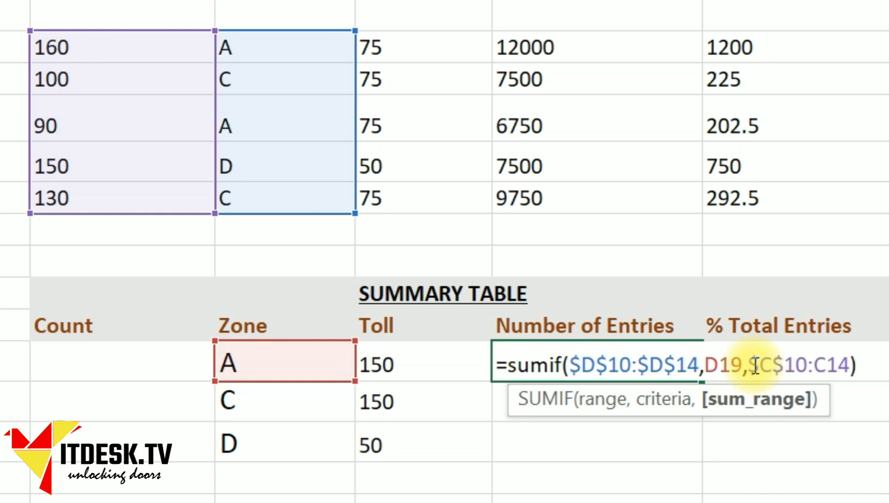
pyautogui.press('Right')
pyautogui.press('Right')
pyautogui.press('Right')
pyautogui.write('$D')
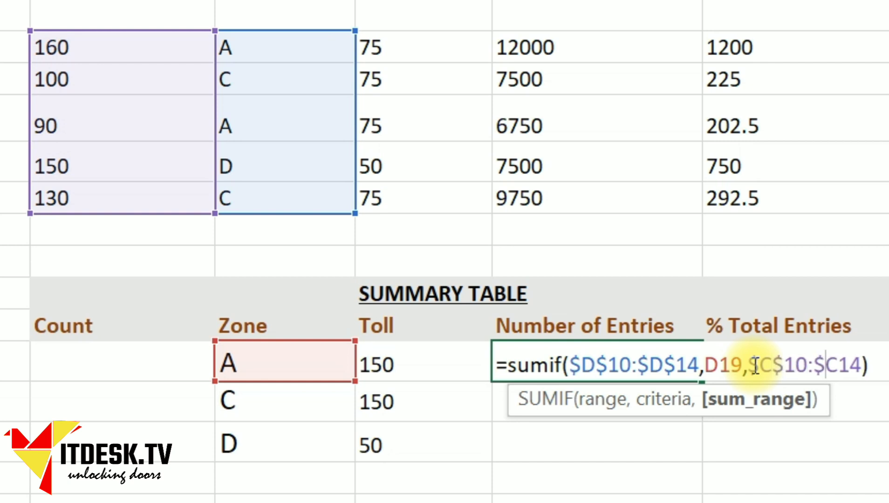
pyautogui.write('$')
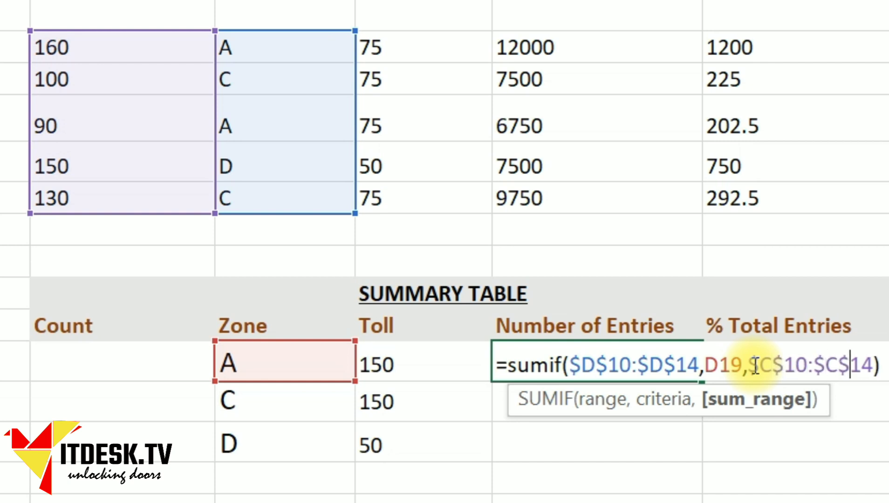
pyautogui.press('Return')
pyautogui.click(592, 361)
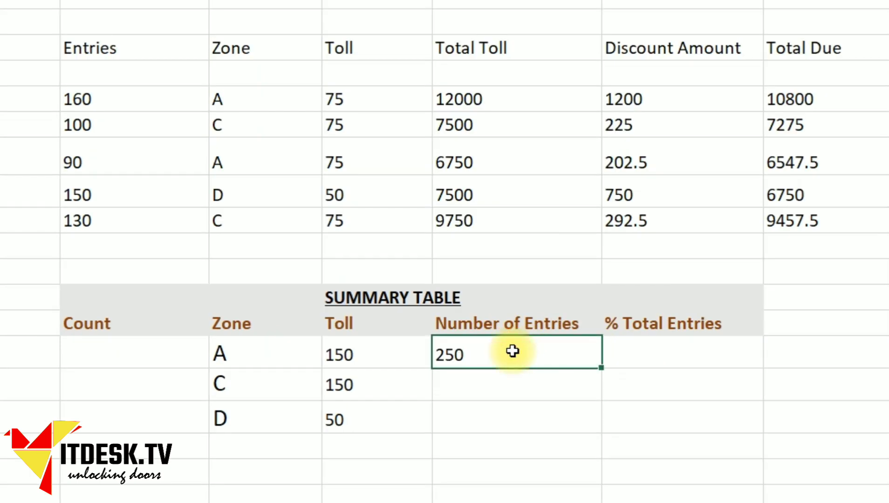
# Step: Paste zone A's entries formula into zones C and D, giving 230 and 150
pyautogui.hotkey('ctrl', 'c')
pyautogui.press('Down')
pyautogui.hotkey('shift', 'Down')
pyautogui.hotkey('ctrl', 'v')
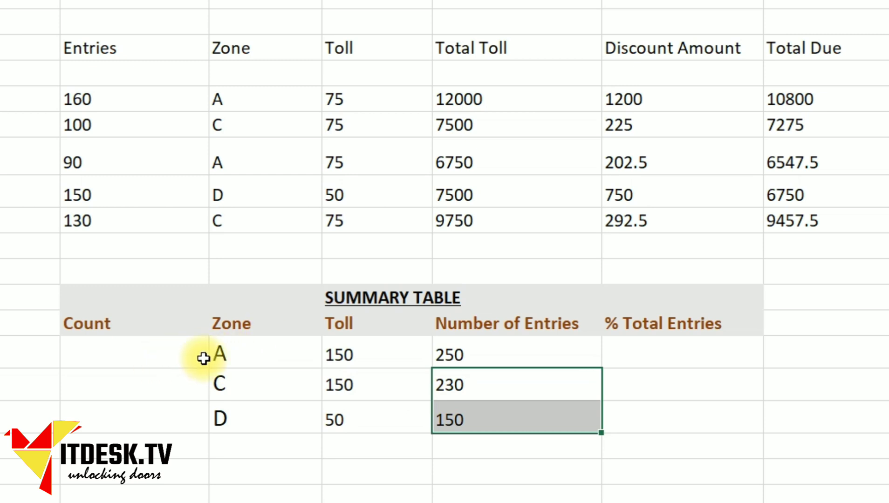
pyautogui.click(244, 349)
pyautogui.click(94, 347)
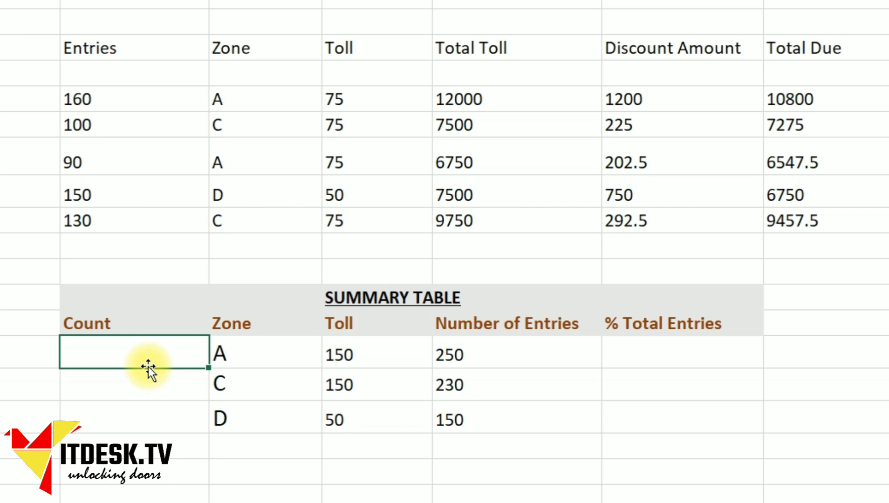
# Step: Type =countif(D10:D14,D19) into zone A's Count cell
pyautogui.write('=')
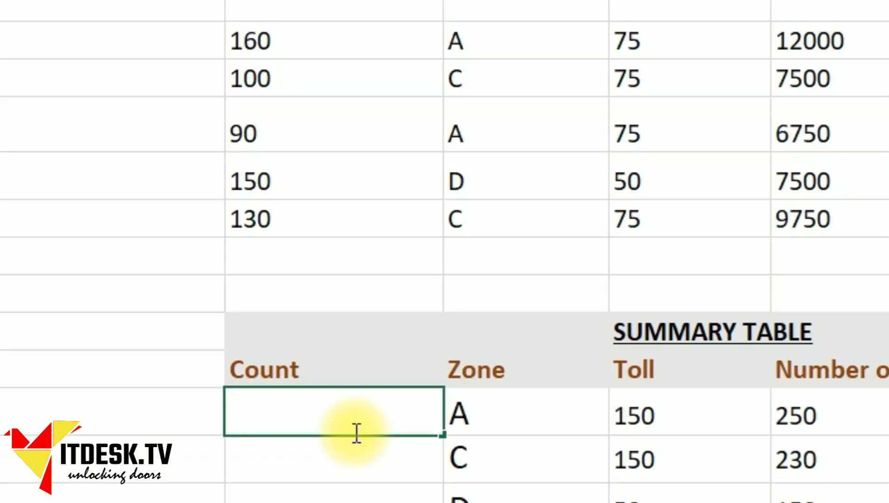
pyautogui.write('=co')
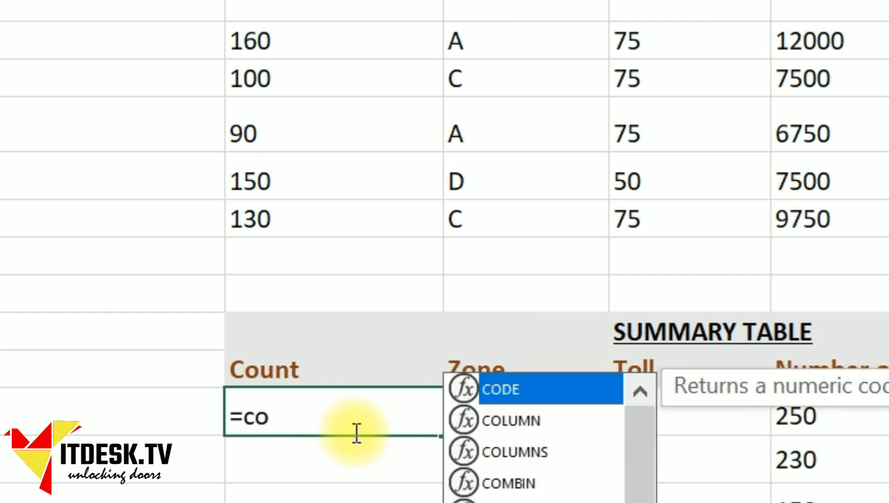
pyautogui.write('untif(')
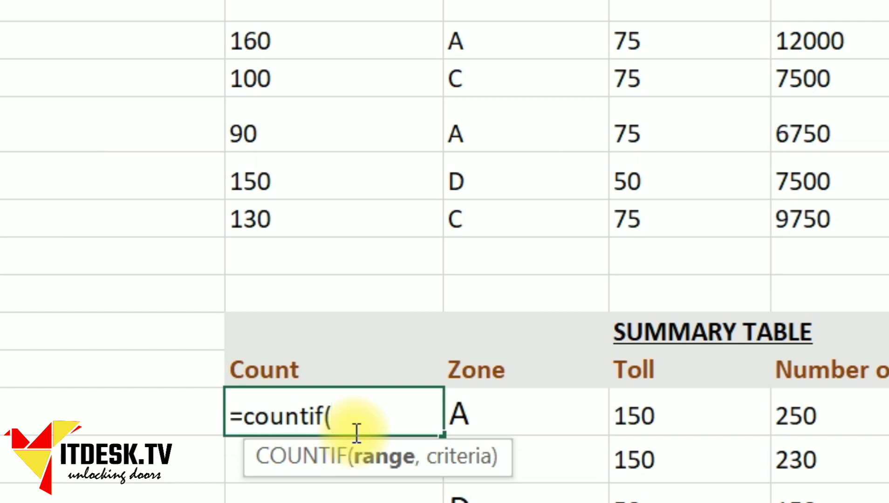
pyautogui.click(493, 42)
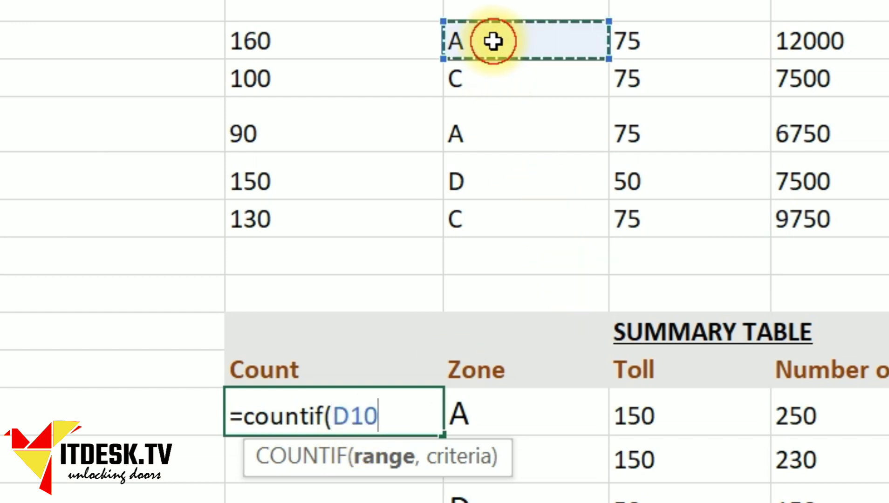
pyautogui.moveTo(493, 50); pyautogui.dragTo(519, 210)
pyautogui.write(',')
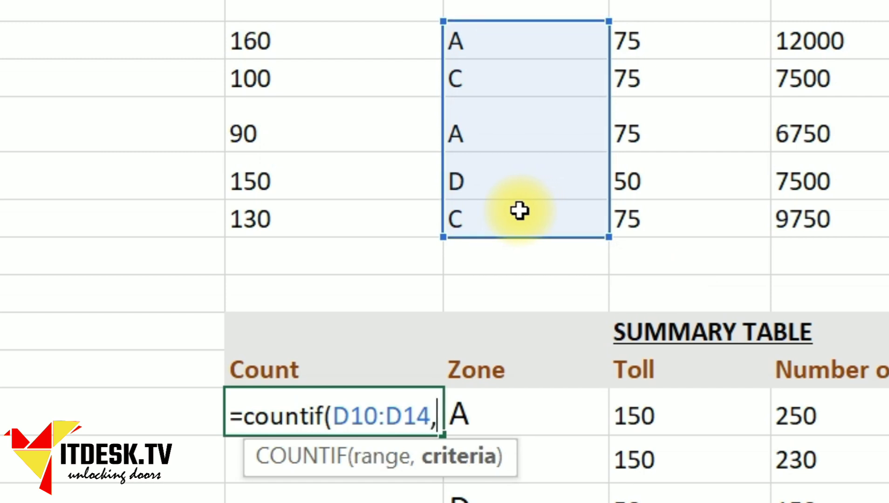
pyautogui.click(497, 414)
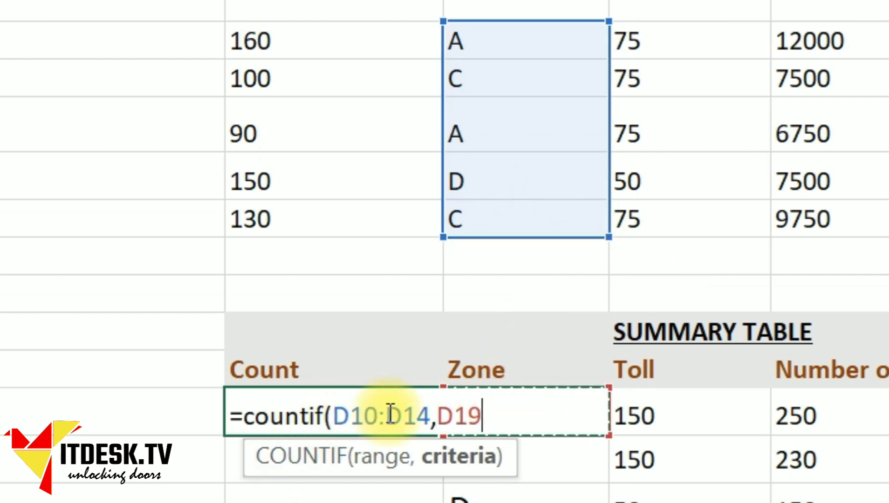
pyautogui.write(')')
# Step: Lock the count range as $D$10:$D$14 and commit the formula, showing 2
pyautogui.click(344, 417)
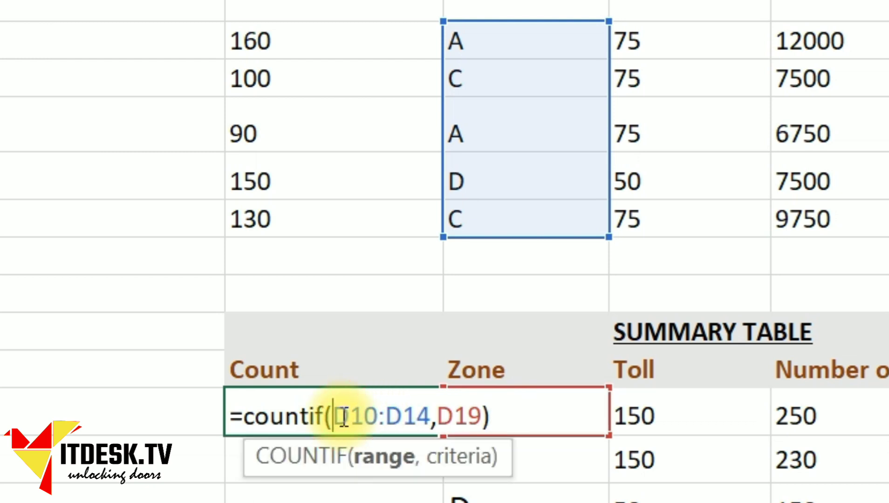
pyautogui.write('$')
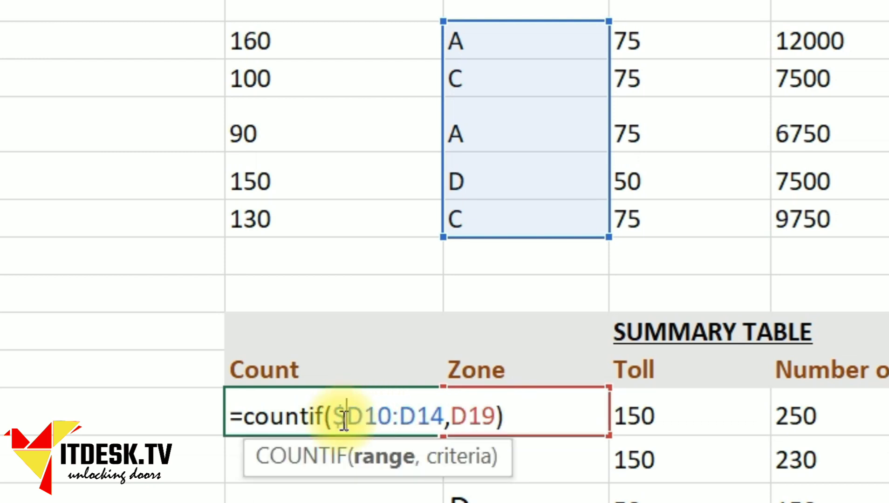
pyautogui.press('Right')
pyautogui.press('Right')
pyautogui.write('$')
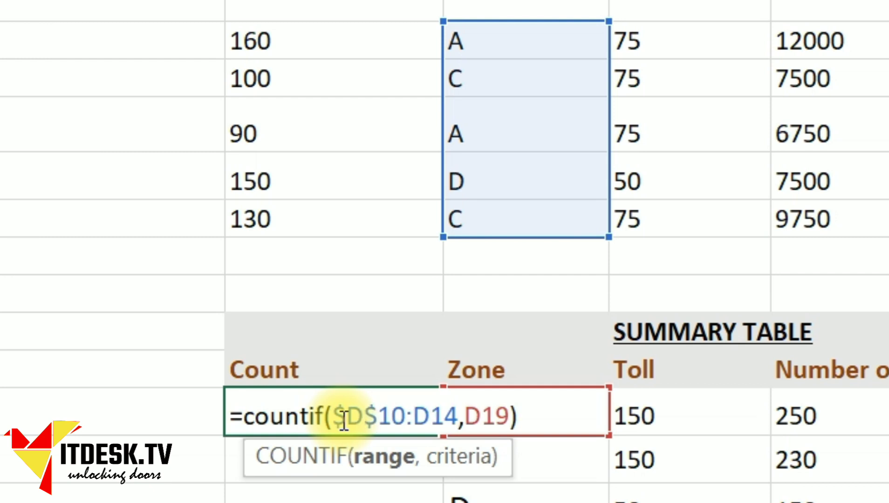
pyautogui.click(467, 425)
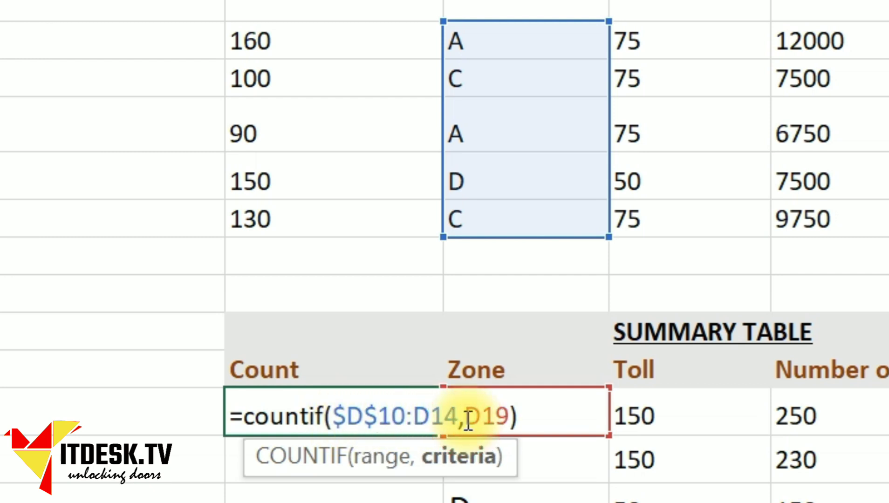
pyautogui.click(413, 415)
pyautogui.write('$')
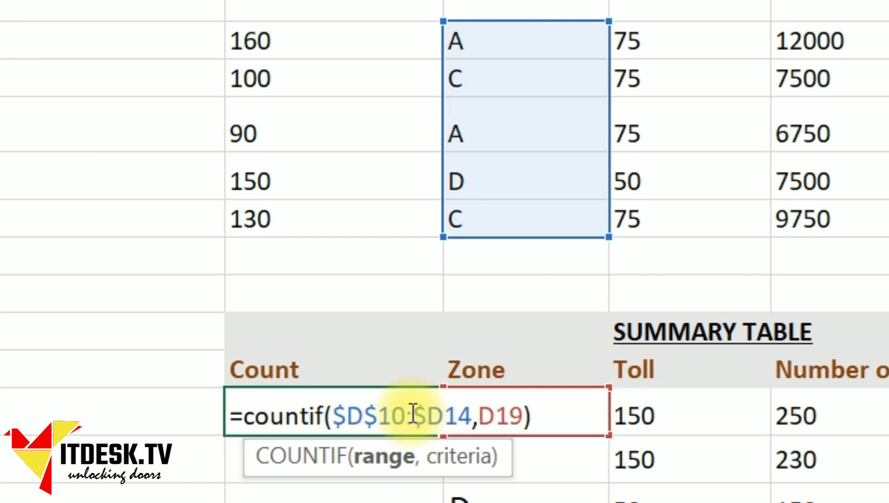
pyautogui.click(445, 415)
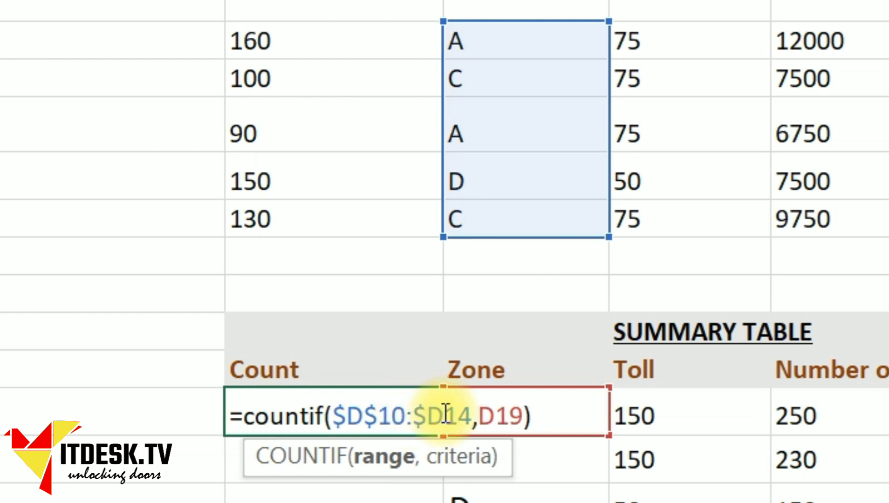
pyautogui.write('$')
pyautogui.press('Return')
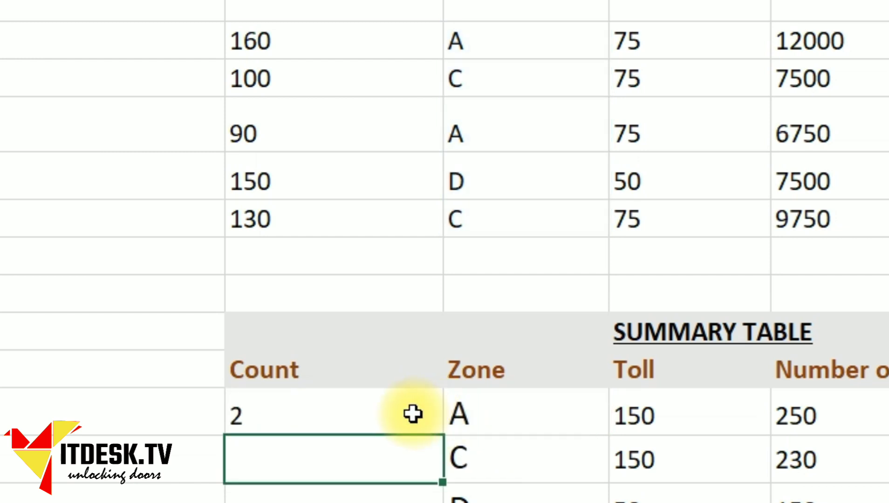
# Step: Copy zone A's COUNTIF formula into zones C and D, giving 2 and 1
pyautogui.click(373, 418)
pyautogui.hotkey('ctrl', 'c')
pyautogui.press('Down')
pyautogui.hotkey('shift', 'Down')
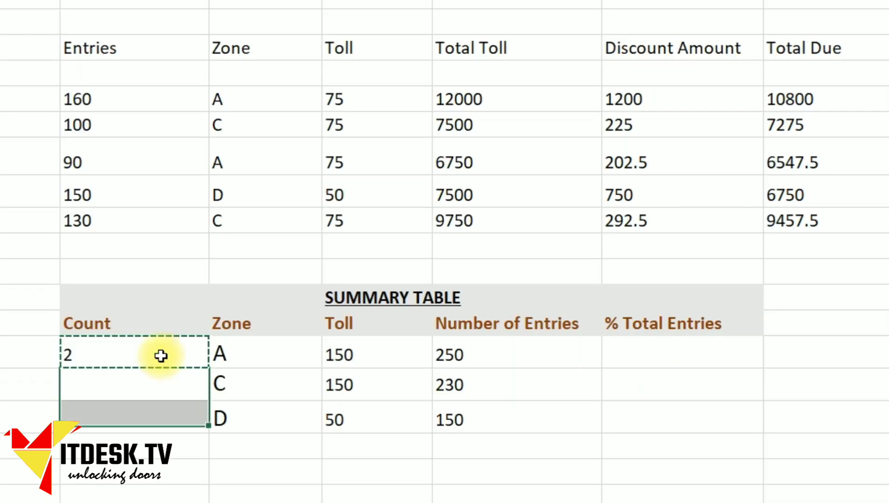
pyautogui.hotkey('shift', 'Down')
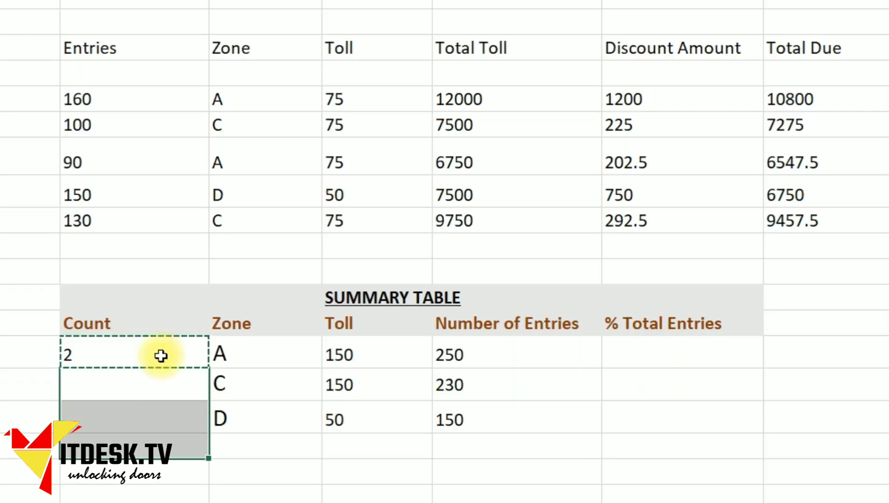
pyautogui.hotkey('shift', 'Up')
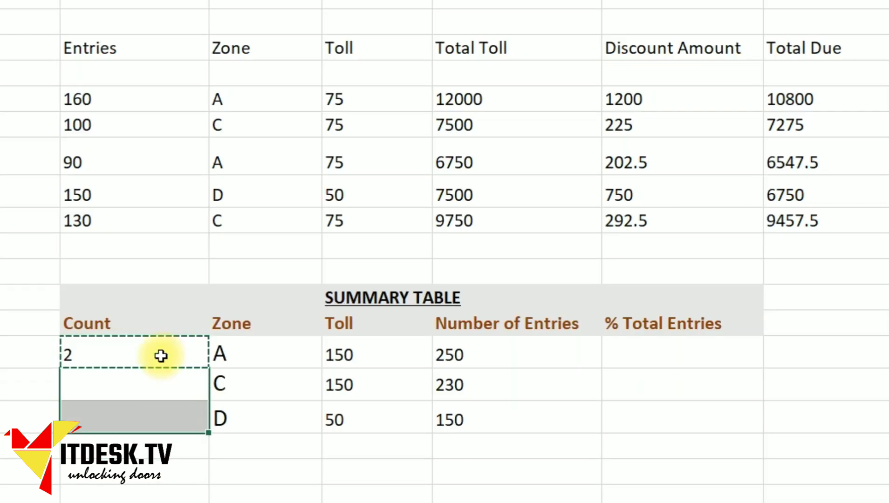
pyautogui.press('Return')
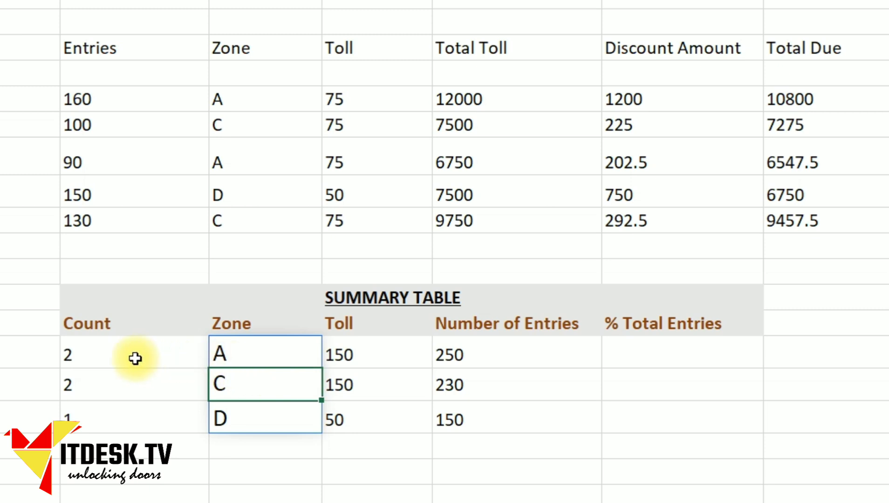
# Step: Verify the counts for zones A, C and D against the zone C rows in the toll data
pyautogui.click(135, 358)
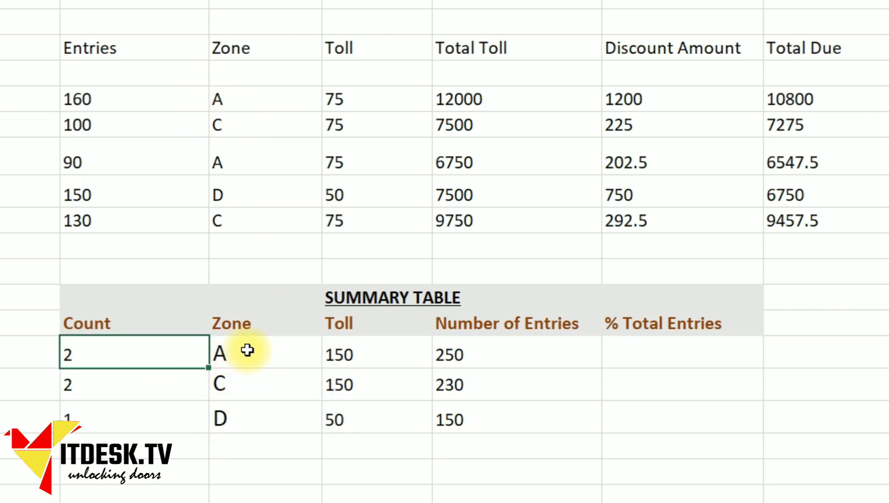
pyautogui.click(155, 387)
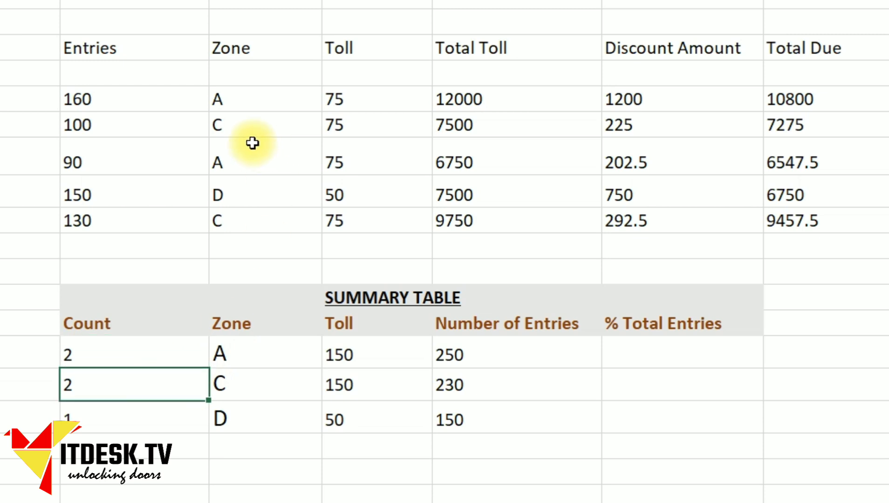
pyautogui.click(228, 128)
pyautogui.click(235, 223)
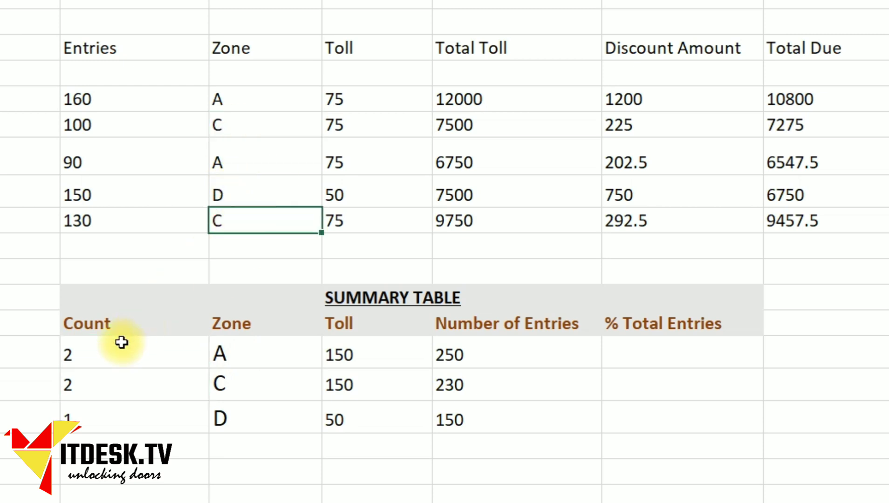
pyautogui.click(83, 423)
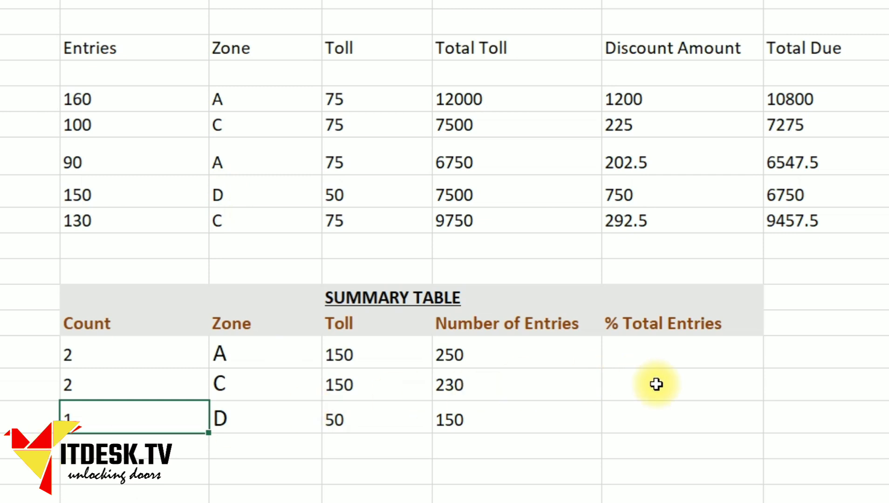
pyautogui.click(643, 355)
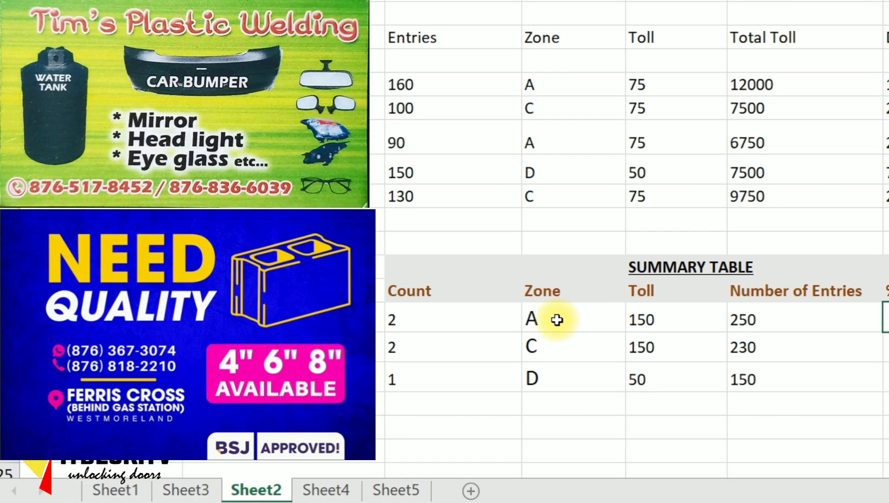
pyautogui.click(244, 309)
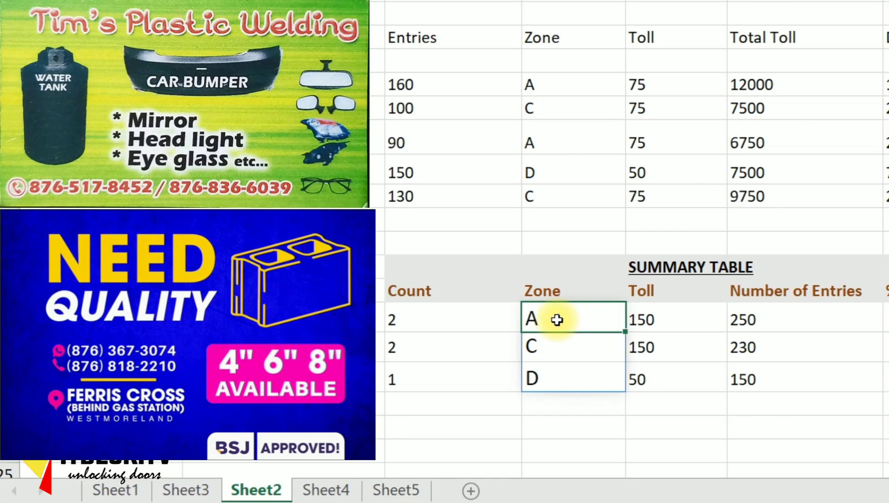
pyautogui.click(776, 318)
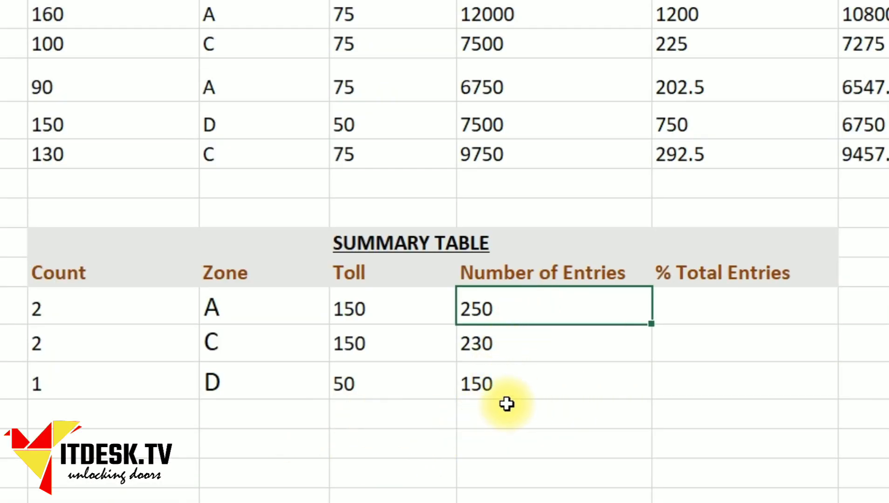
pyautogui.click(689, 306)
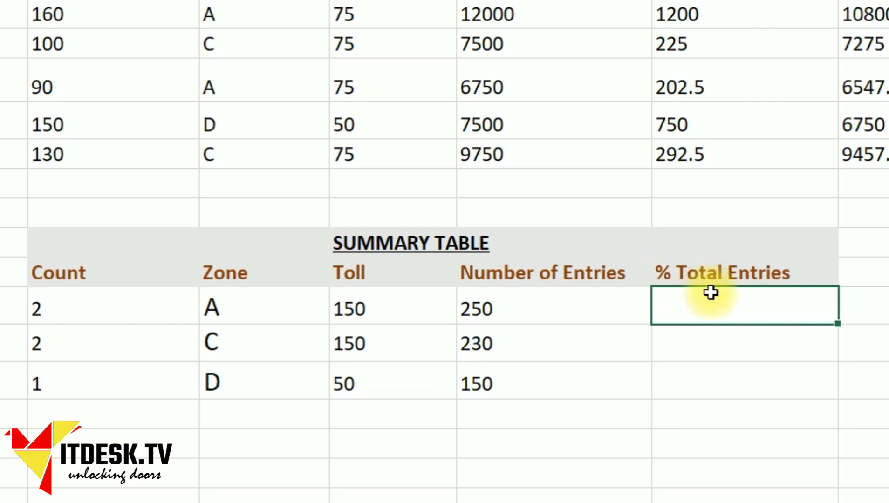
# Step: Write =F19/sum(C10:C14)*100 in zone A's % Total Entries cell
pyautogui.click(544, 311)
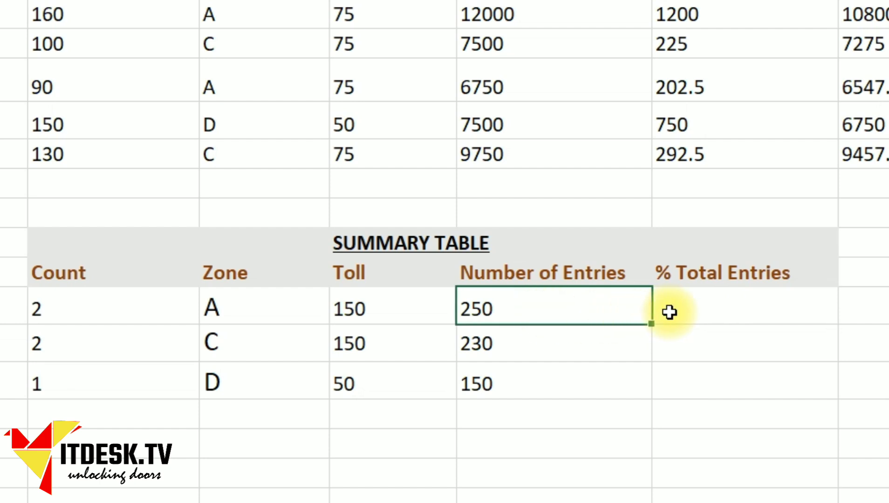
pyautogui.click(688, 311)
pyautogui.doubleClick(688, 310)
pyautogui.write('=')
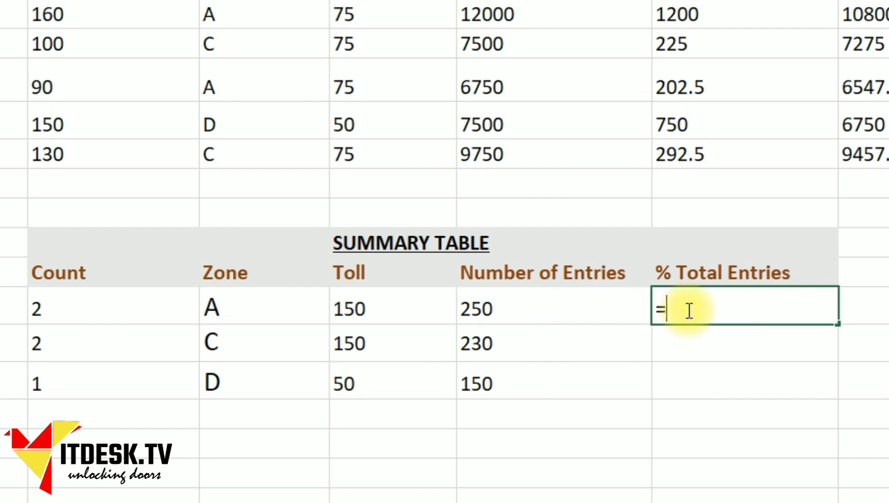
pyautogui.click(560, 312)
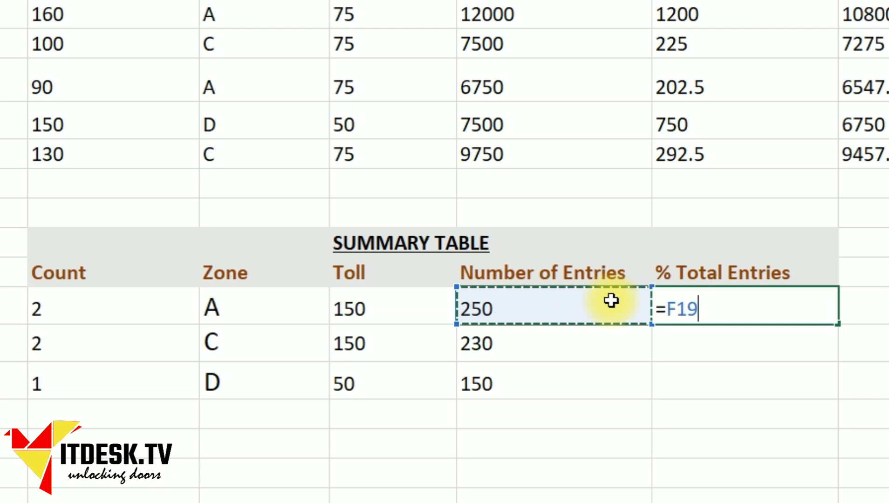
pyautogui.write('/')
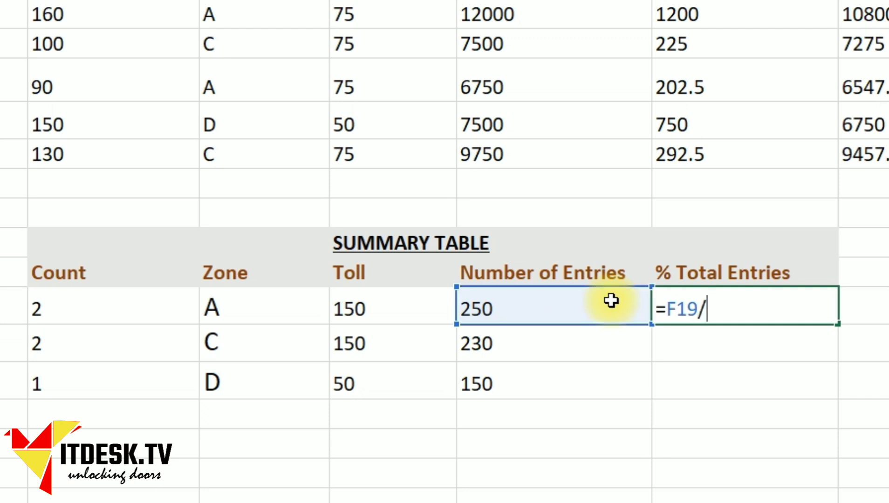
pyautogui.moveTo(91, 13); pyautogui.dragTo(96, 152)
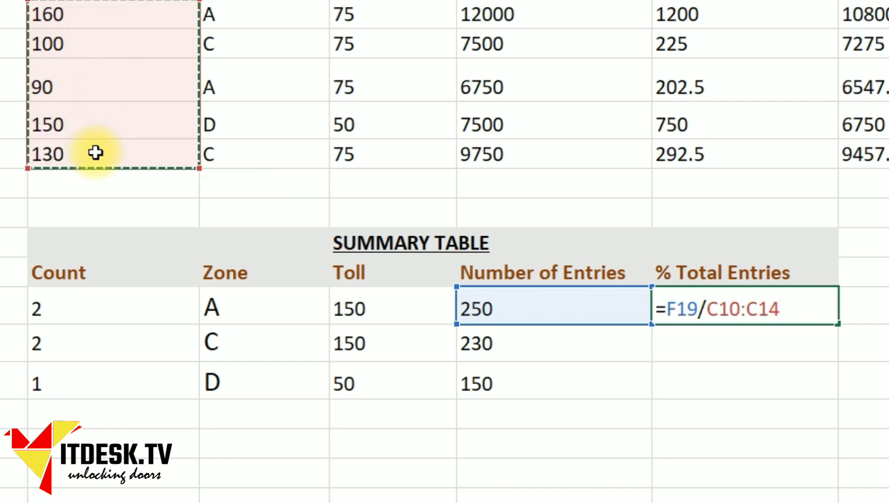
pyautogui.press('BackSpace')
pyautogui.press('BackSpace')
pyautogui.press('BackSpace')
pyautogui.press('BackSpace')
pyautogui.press('BackSpace')
pyautogui.press('BackSpace')
pyautogui.press('BackSpace')
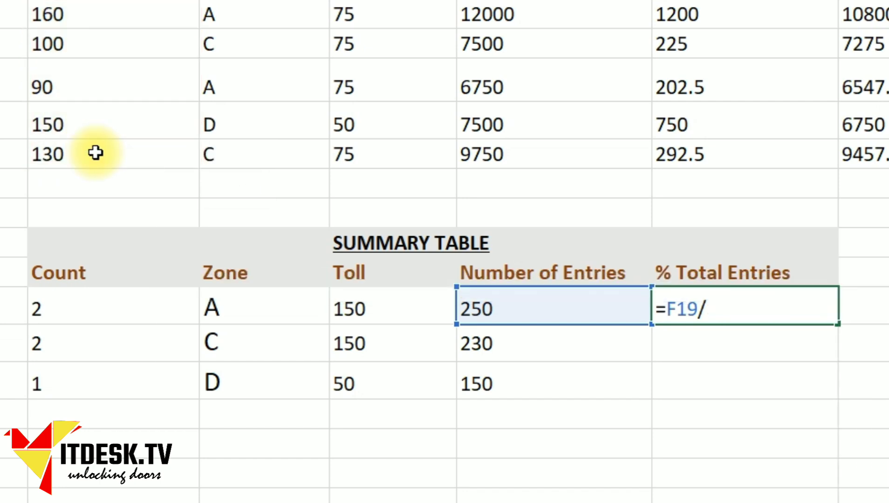
pyautogui.write('sum(')
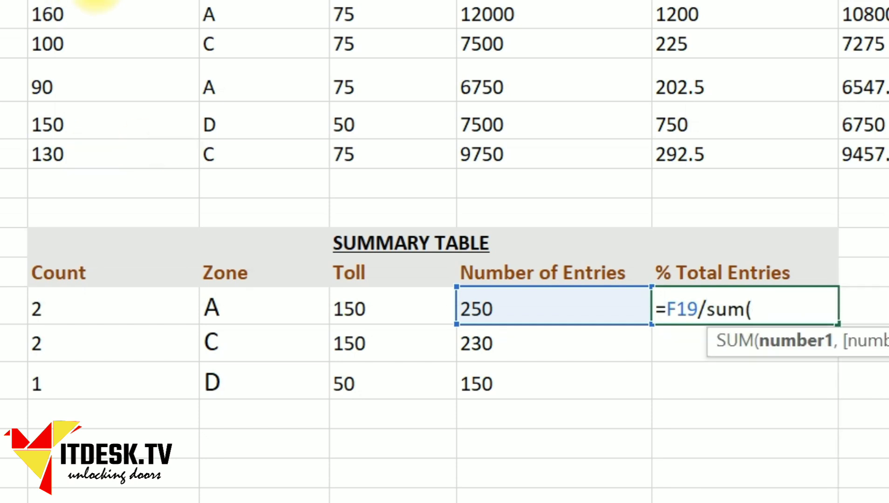
pyautogui.moveTo(87, 14); pyautogui.dragTo(90, 155)
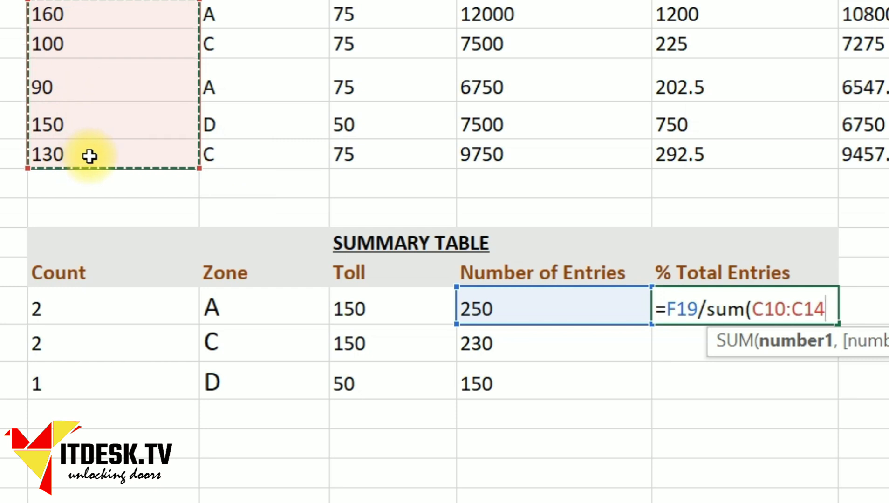
pyautogui.write(')')
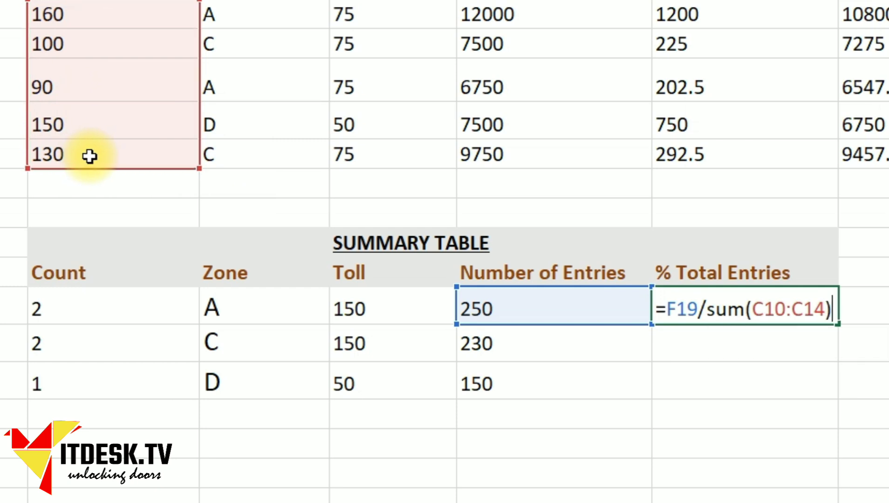
pyautogui.write(' * ')
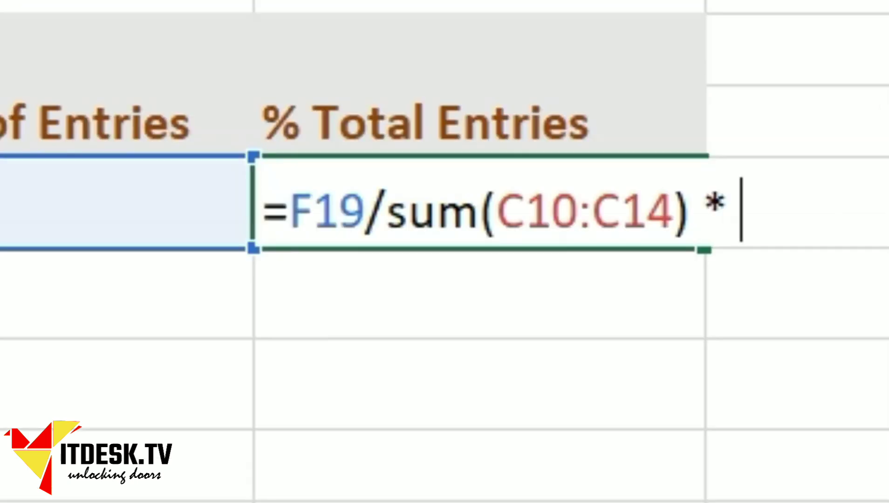
pyautogui.write('100')
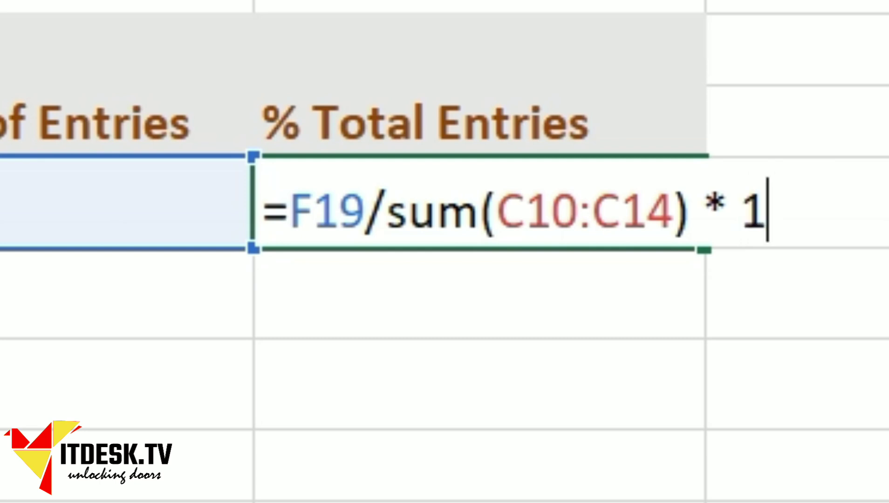
pyautogui.write(')')
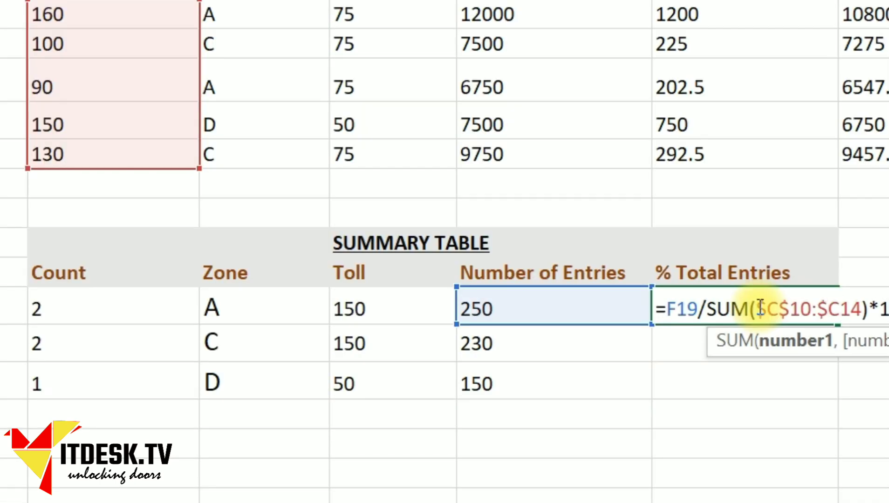
# Step: Commit zone A's 39.68 and copy the formula to zones C and D, giving 36.51 and 23.81
pyautogui.press('Return')
pyautogui.click(704, 311)
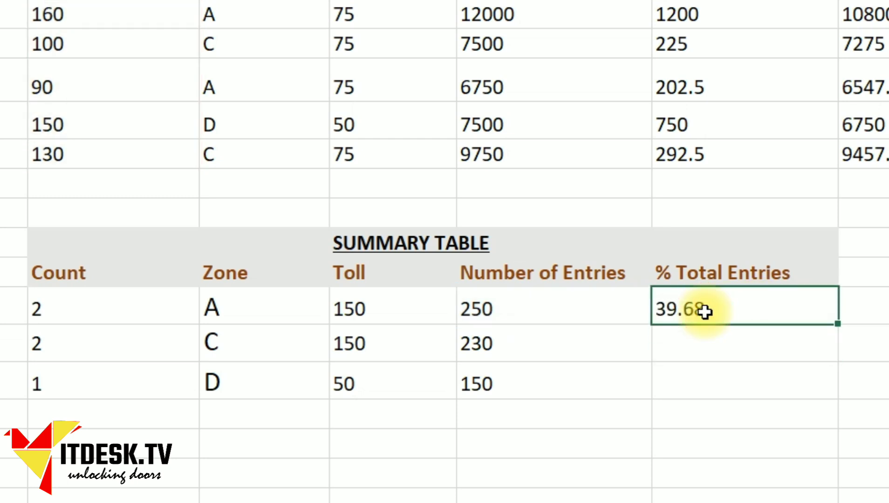
pyautogui.hotkey('ctrl', 'c')
pyautogui.press('Down')
pyautogui.hotkey('shift', 'Down')
pyautogui.hotkey('ctrl', 'v')
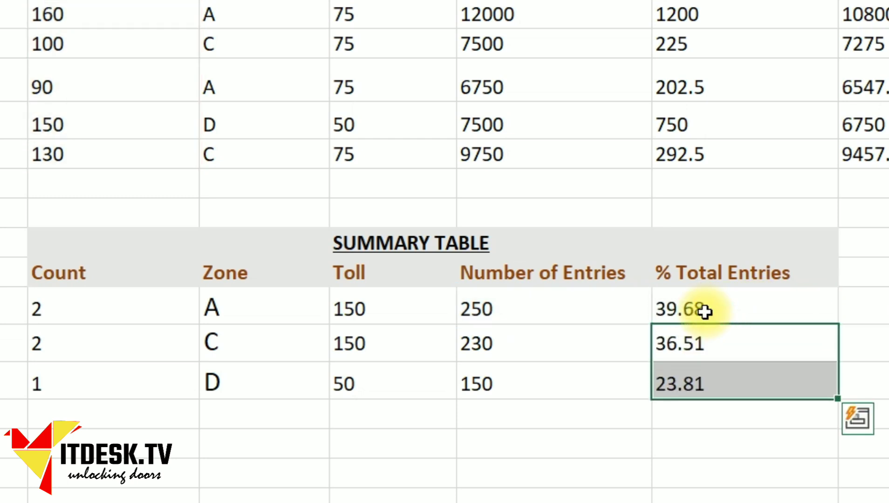
pyautogui.click(883, 341)
pyautogui.click(707, 318)
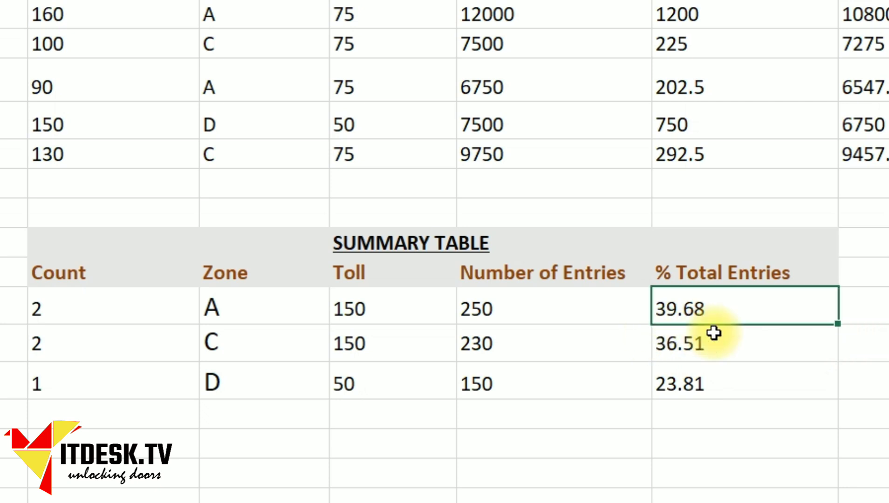